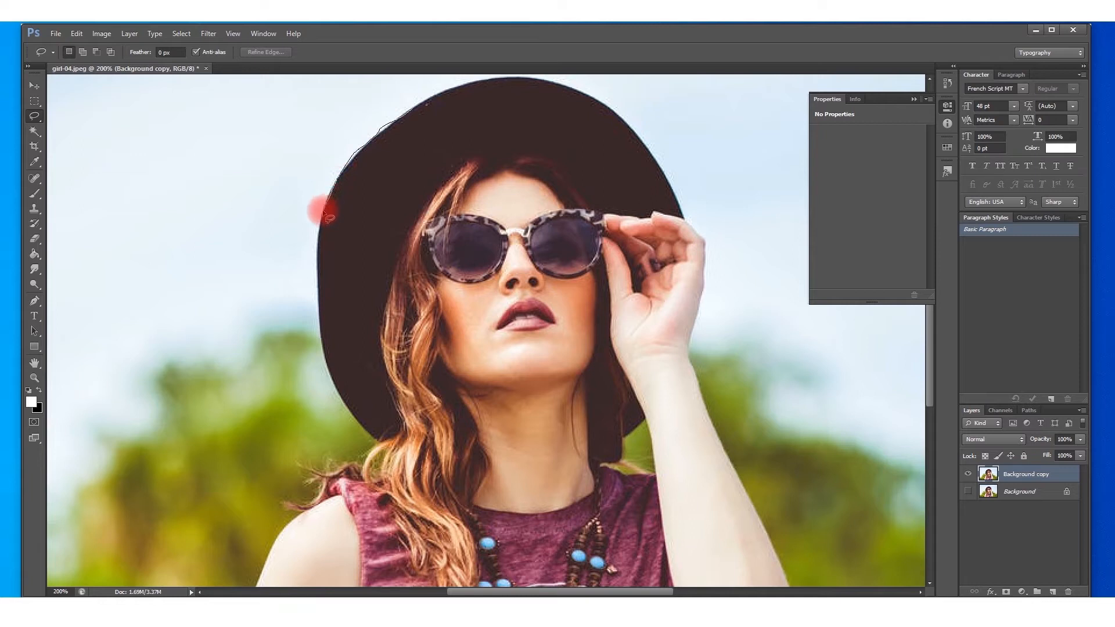
Trace the woman freehand with the Lasso tool around her hat, hair, shoulders, elbow and raised hand, closing the selection
left_click_drag(327, 219, 327, 354)
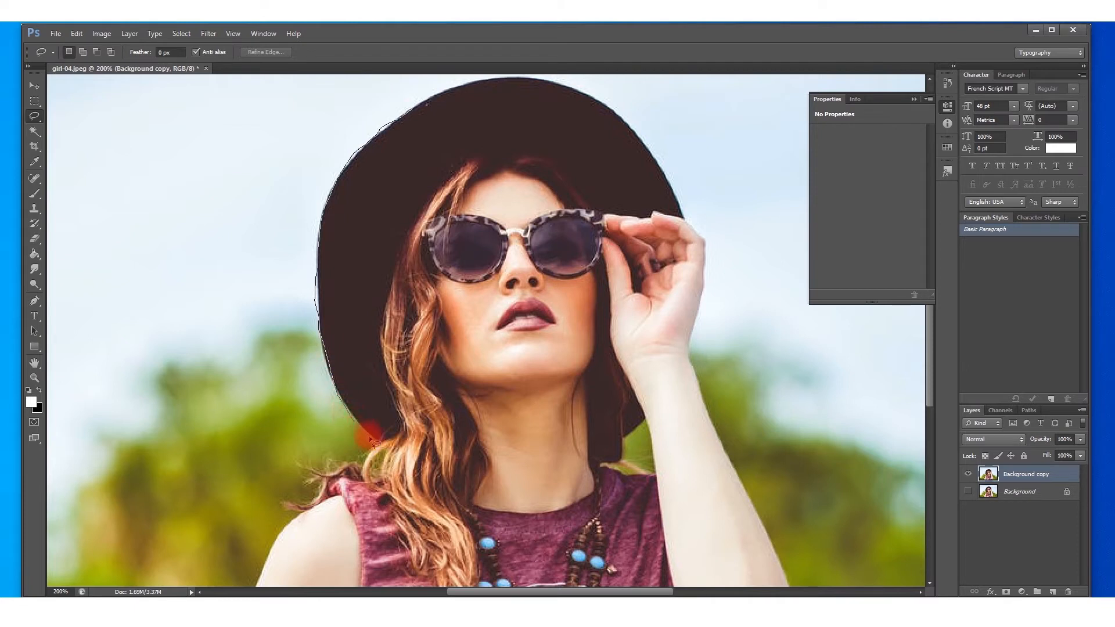
mouse_move(379, 446)
left_mouse_down()
mouse_move(362, 470)
mouse_move(315, 474)
mouse_move(299, 463)
mouse_move(322, 496)
mouse_move(282, 501)
mouse_move(297, 518)
mouse_move(271, 547)
left_mouse_up()
mouse_move(270, 587)
left_mouse_down()
mouse_move(413, 255)
mouse_move(358, 347)
mouse_move(347, 416)
mouse_move(358, 422)
mouse_move(755, 447)
mouse_move(801, 437)
mouse_move(833, 406)
mouse_move(878, 409)
mouse_move(926, 354)
mouse_move(752, 444)
left_mouse_up()
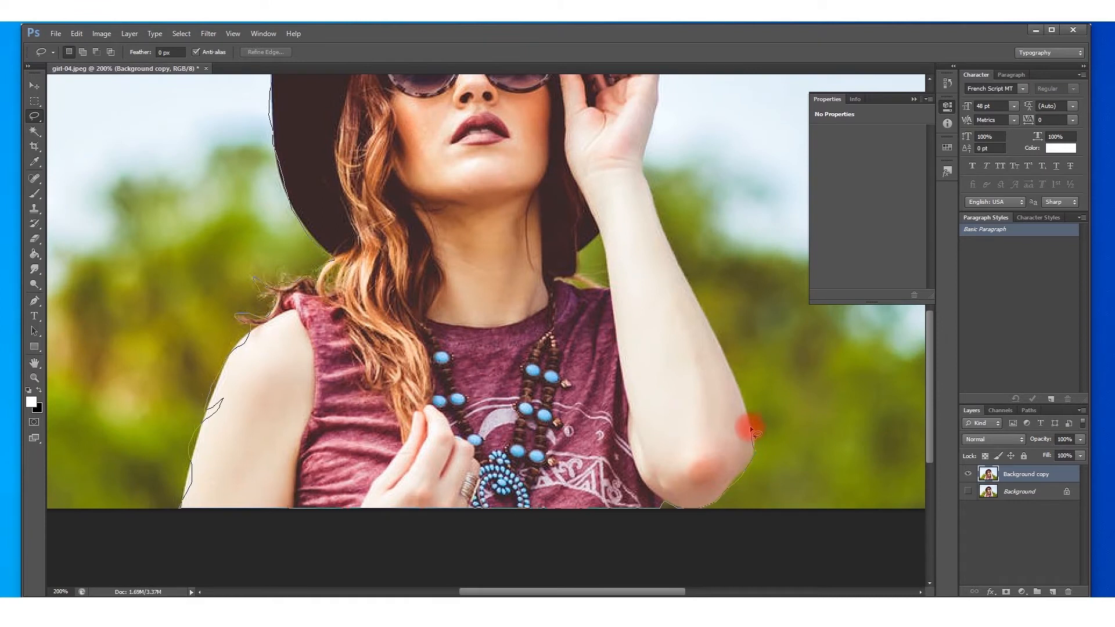
left_click_drag(736, 377, 704, 312)
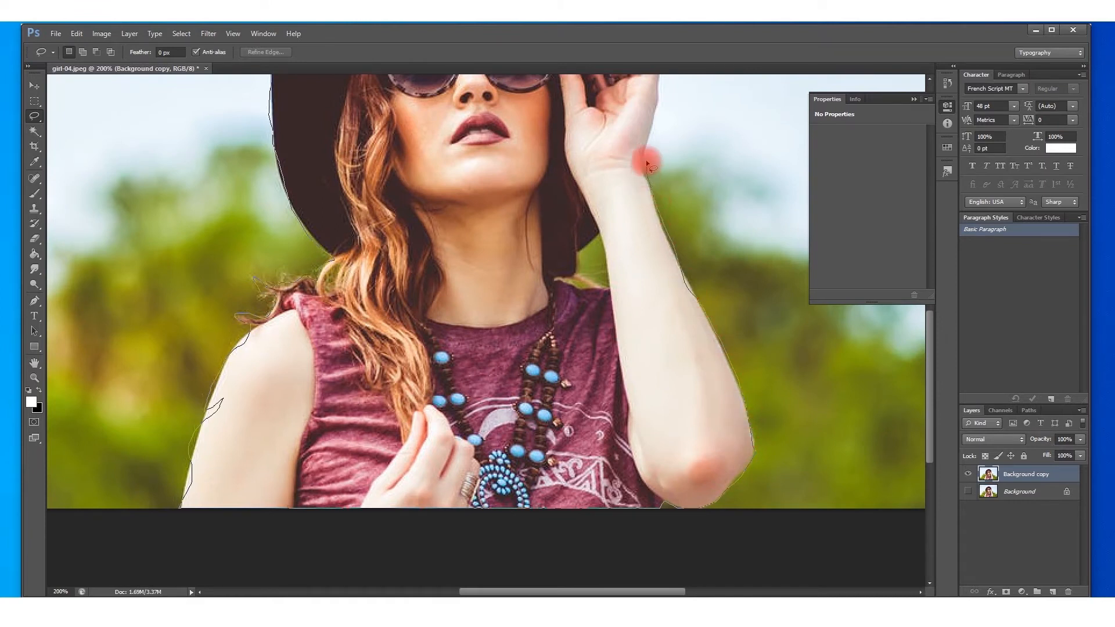
mouse_move(647, 164)
left_mouse_down()
mouse_move(654, 126)
mouse_move(619, 292)
mouse_move(628, 224)
mouse_move(561, 118)
mouse_move(502, 76)
mouse_move(491, 73)
mouse_move(478, 146)
mouse_move(399, 129)
mouse_move(318, 166)
left_mouse_up()
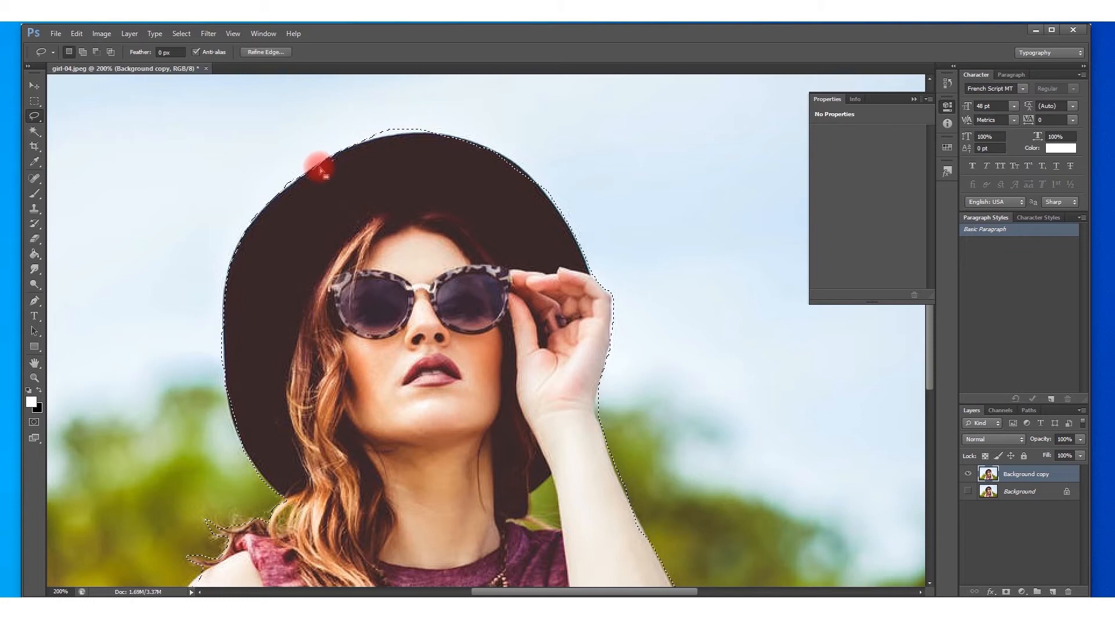
scroll(627, 424, "down", 2)
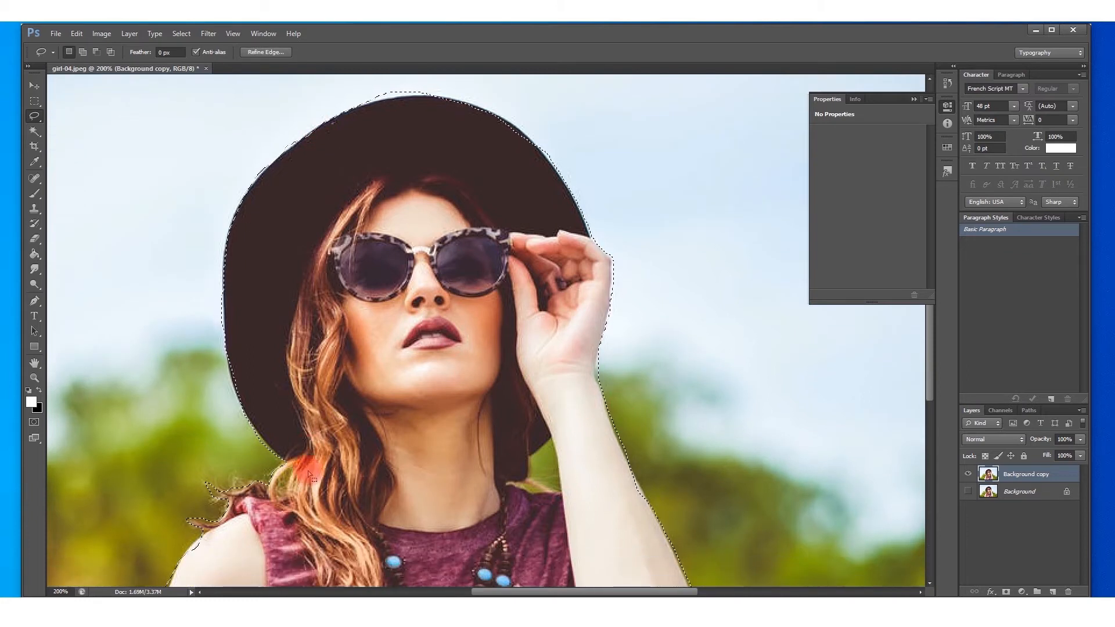
scroll(350, 473, "down", 5)
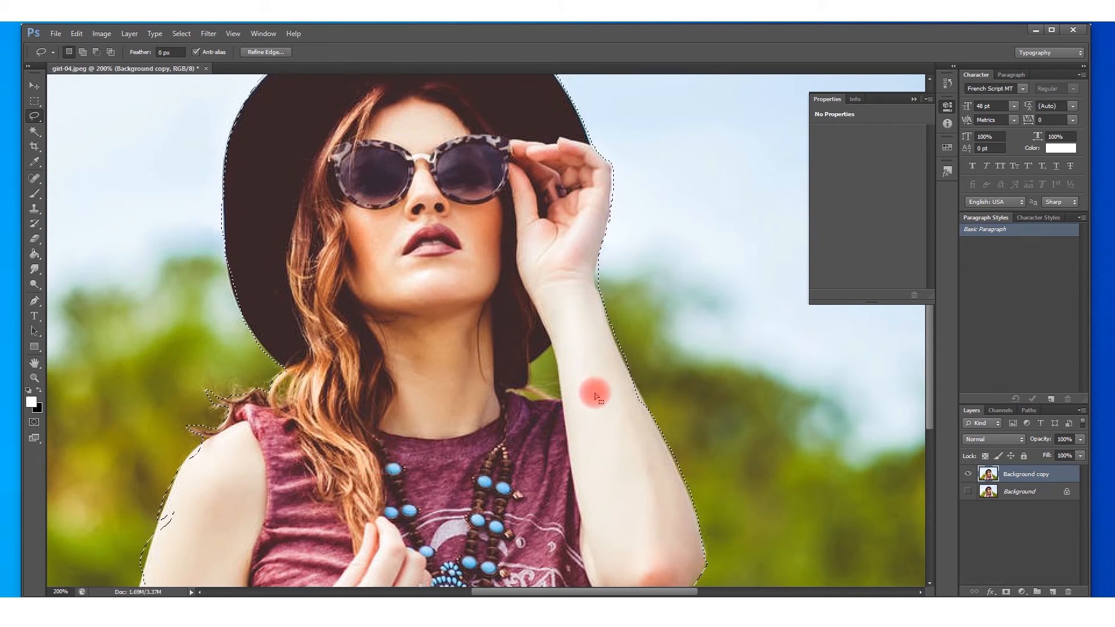
key("space")
left_click_drag(590, 395, 640, 222)
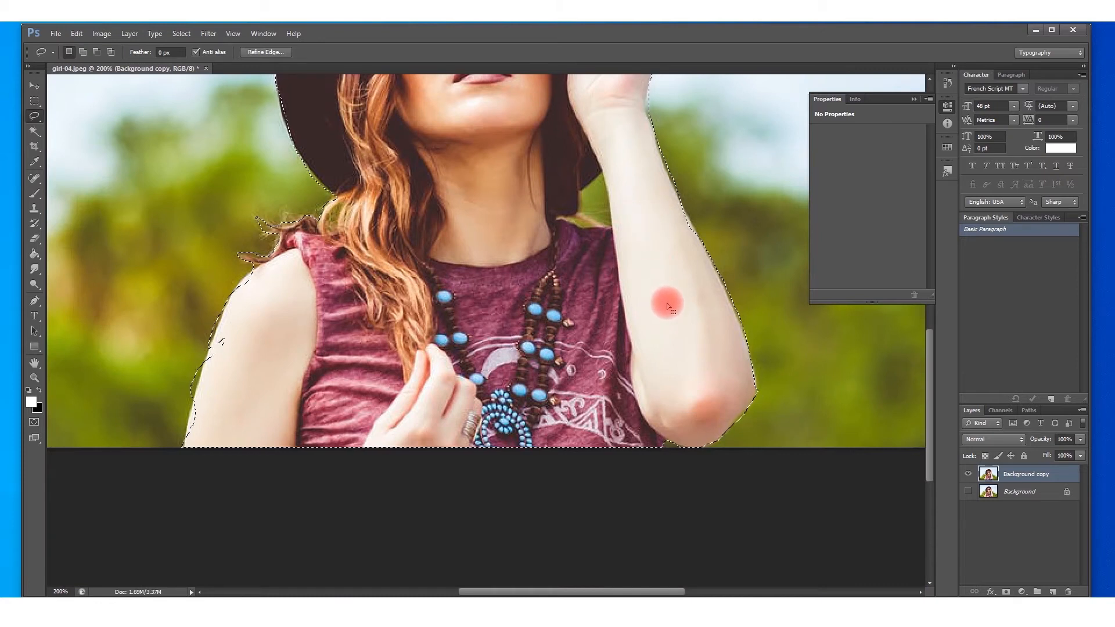
scroll(677, 342, "up", 6)
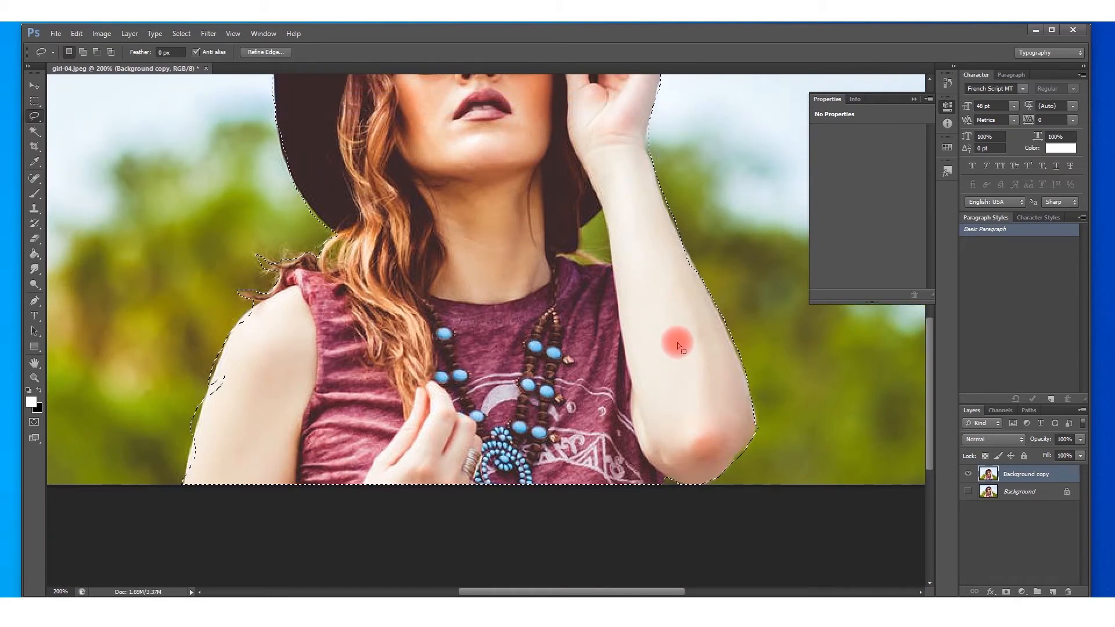
scroll(678, 347, "up", 2)
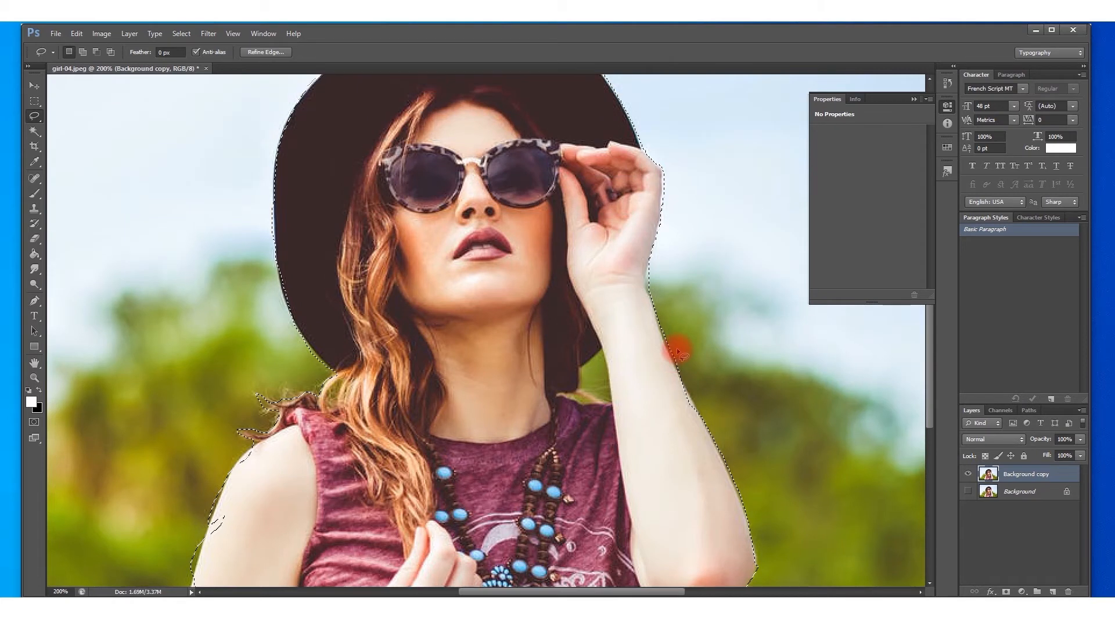
Create a new 1080 × 1080 pixel RGB document at 72 pixels/centimeter with a white background
left_click(36, 86)
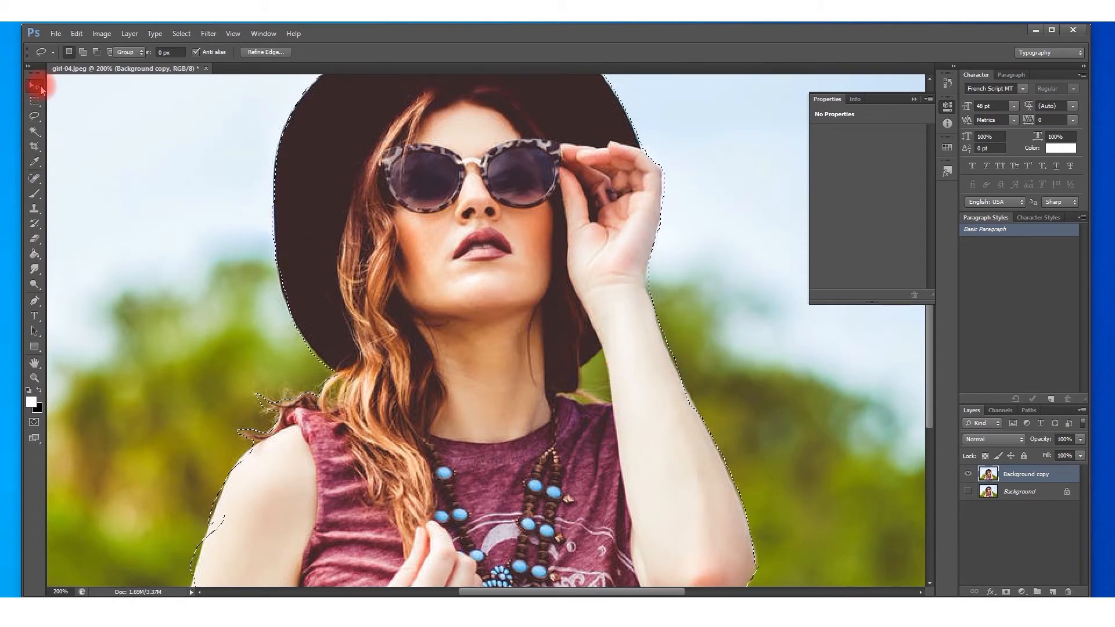
left_click(55, 34)
left_click(61, 48)
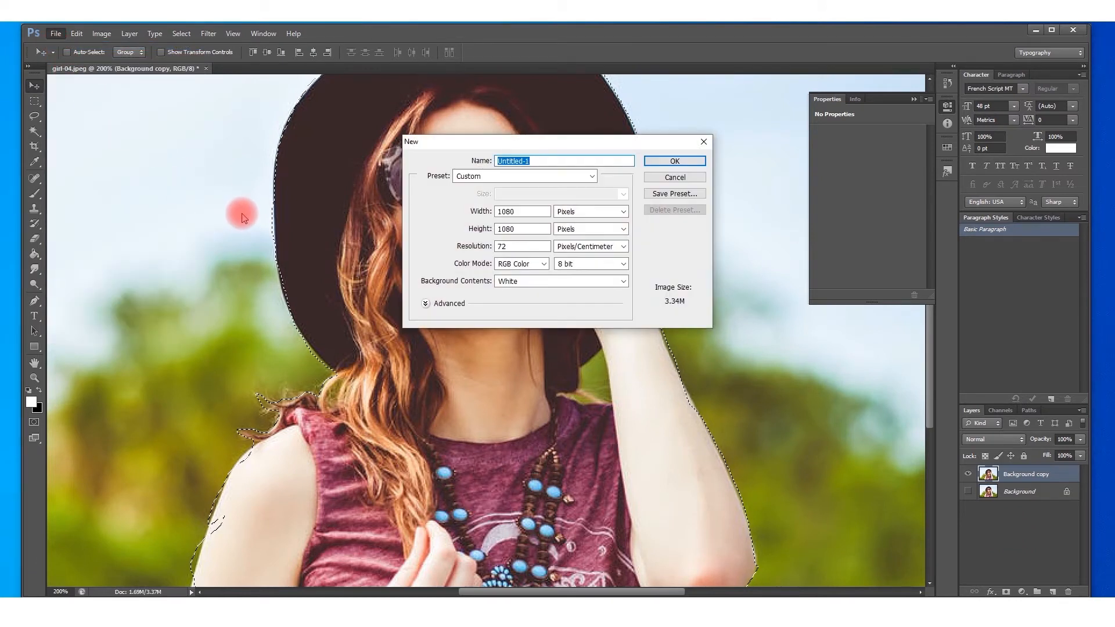
left_click(689, 163)
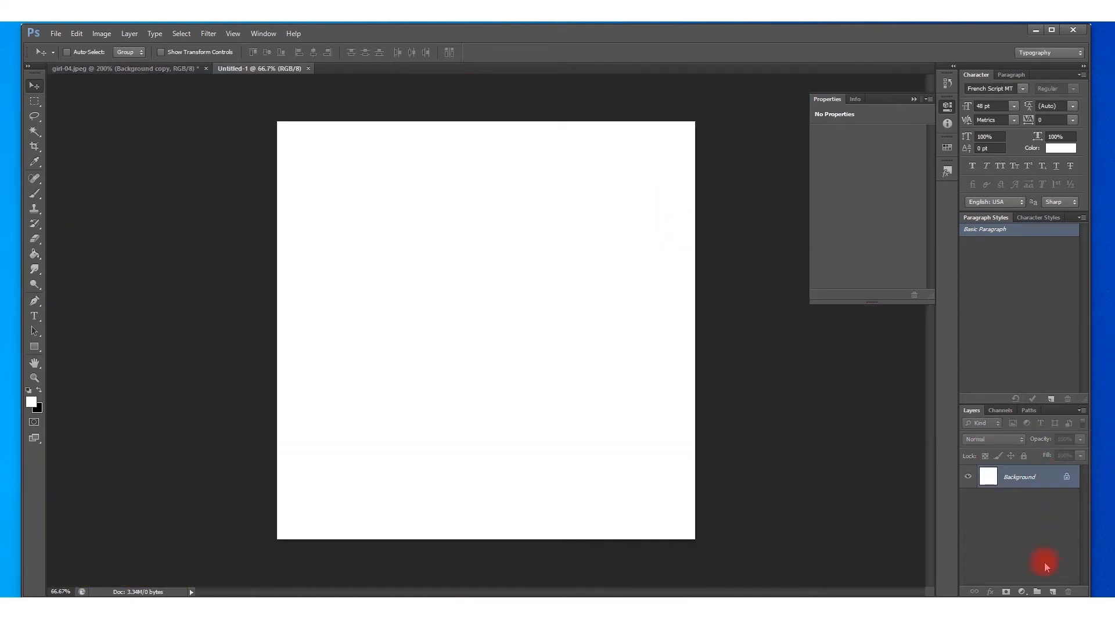
Add an empty layer to the new document and move the selected woman from girl-04.jpeg onto it
left_click(1052, 591)
left_click(126, 69)
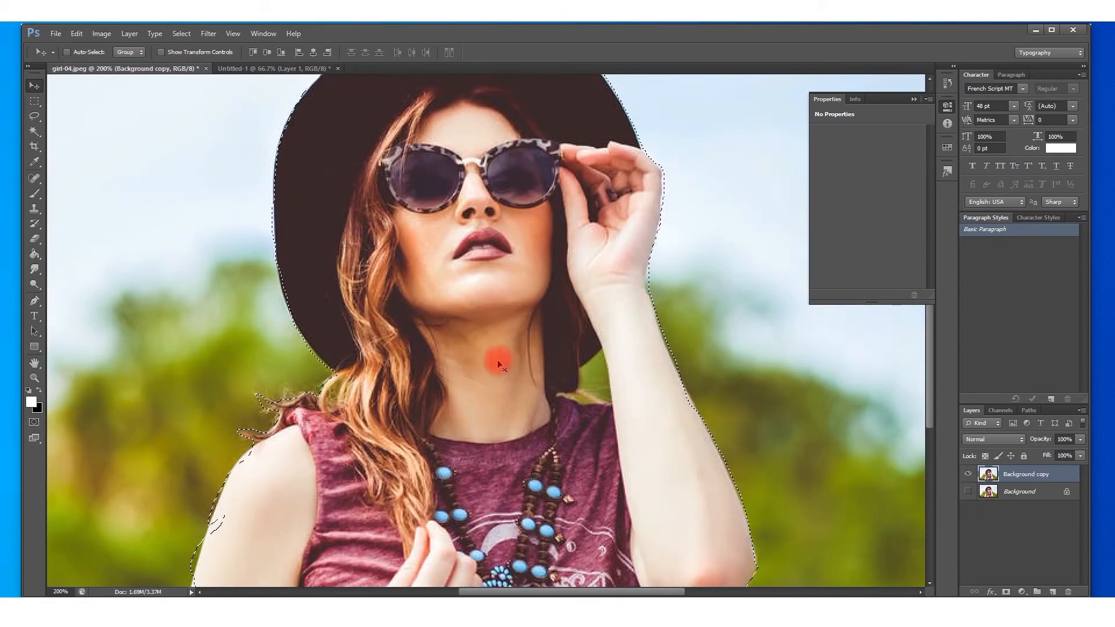
left_click_drag(342, 150, 482, 393)
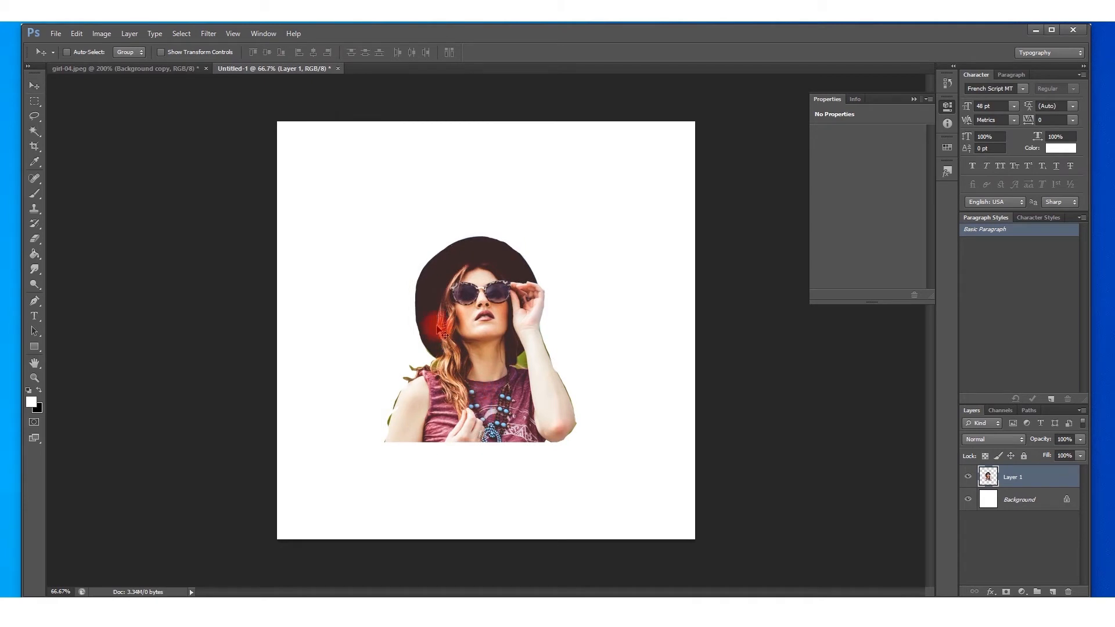
Enlarge the woman cutout with Free Transform until it fills most of the white canvas
key("ctrl+t")
left_click_drag(377, 220, 340, 187)
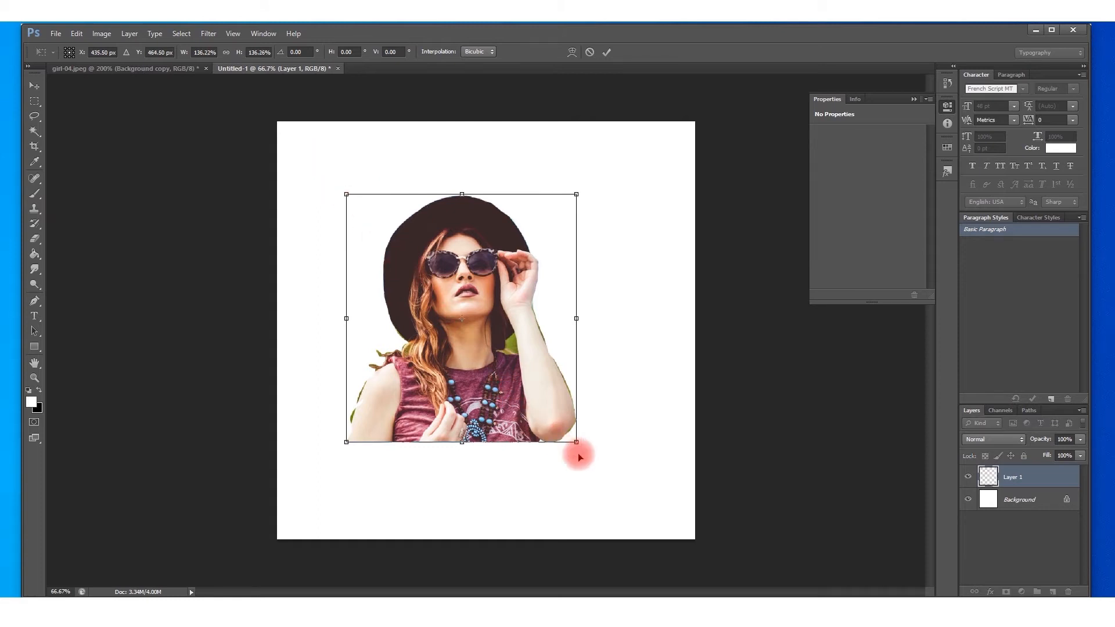
left_click_drag(577, 443, 628, 514)
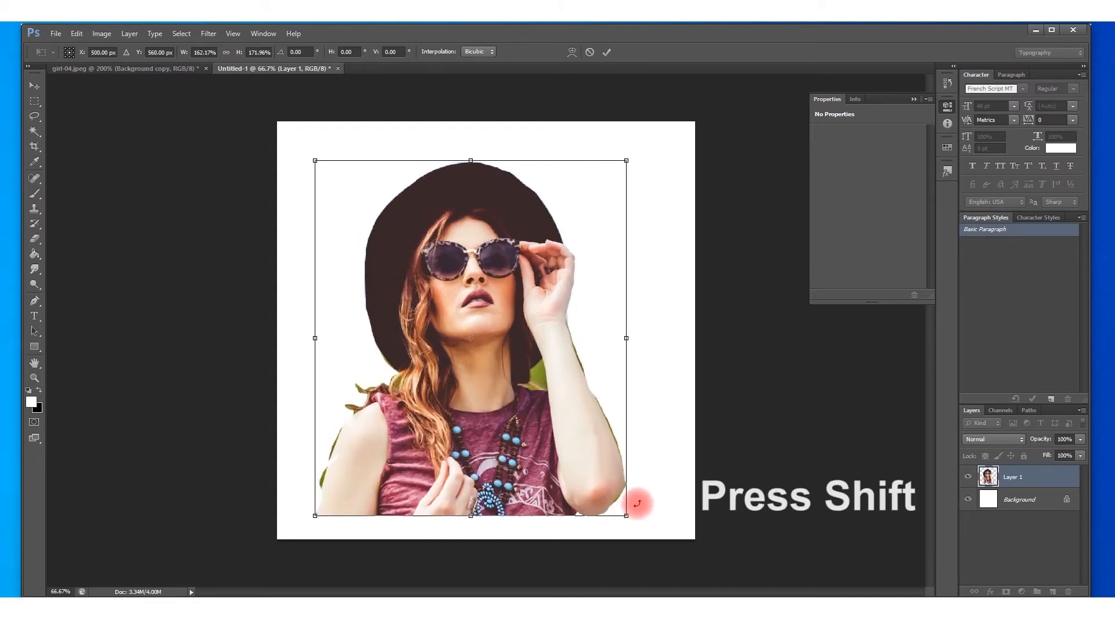
mouse_move(627, 515)
left_mouse_down()
mouse_move(646, 546)
mouse_move(621, 512)
left_mouse_up()
key("Return")
Lasso and delete the leftover green strip along the outer edge of the raised forearm below the wrist
key("ctrl+plus")
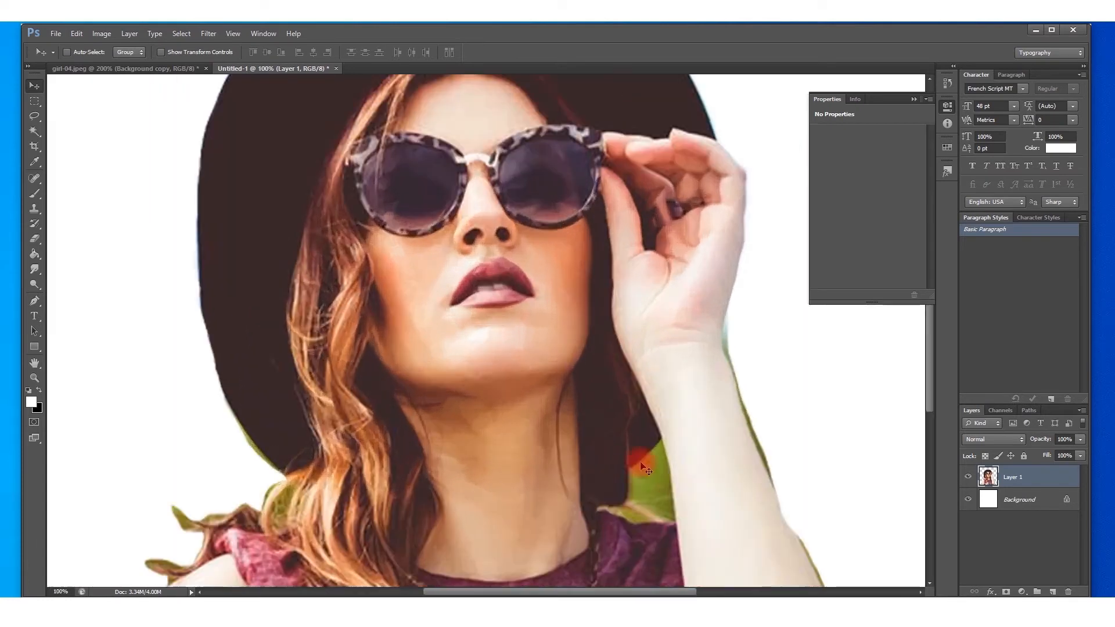
scroll(657, 436, "down", 1)
key("ctrl+plus")
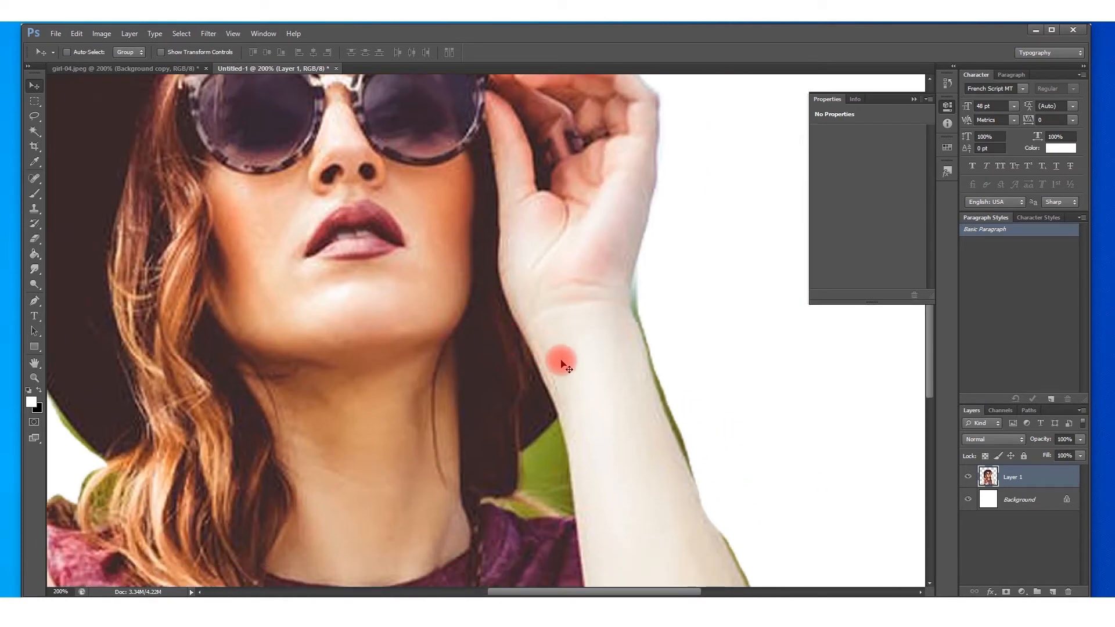
left_click(36, 118)
mouse_move(643, 254)
left_mouse_down()
mouse_move(630, 301)
mouse_move(707, 498)
mouse_move(698, 305)
left_mouse_up()
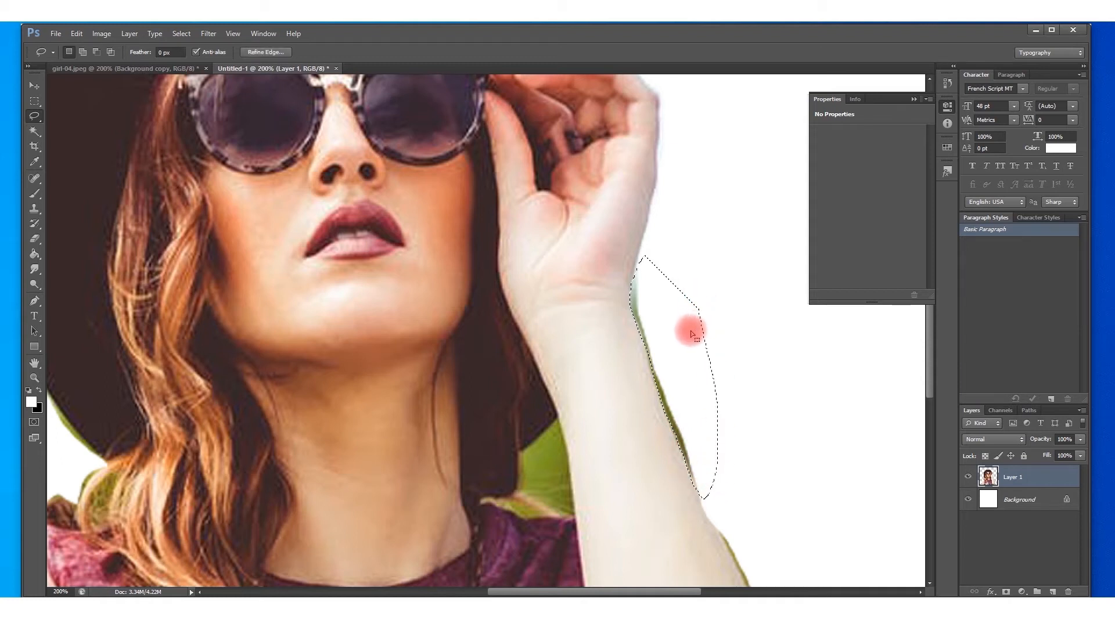
key("Delete")
key("ctrl+d")
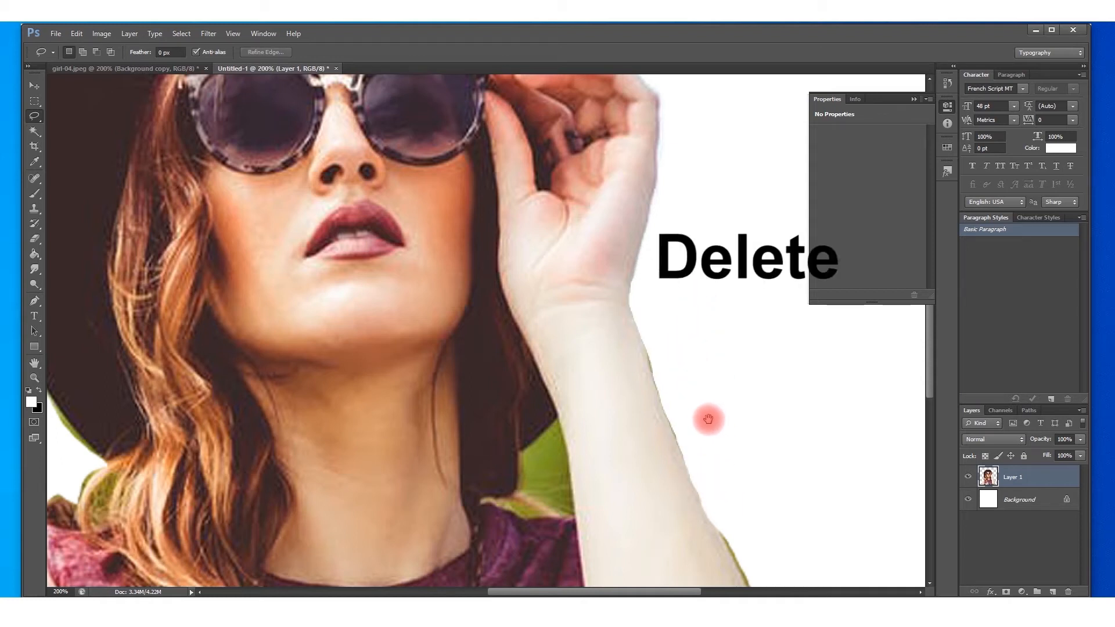
Lasso and delete the green fringe along the outer edge of the arm just above the elbow
left_click_drag(708, 419, 573, 169)
mouse_move(578, 272)
left_mouse_down()
mouse_move(626, 372)
mouse_move(669, 508)
mouse_move(695, 450)
mouse_move(666, 340)
left_mouse_up()
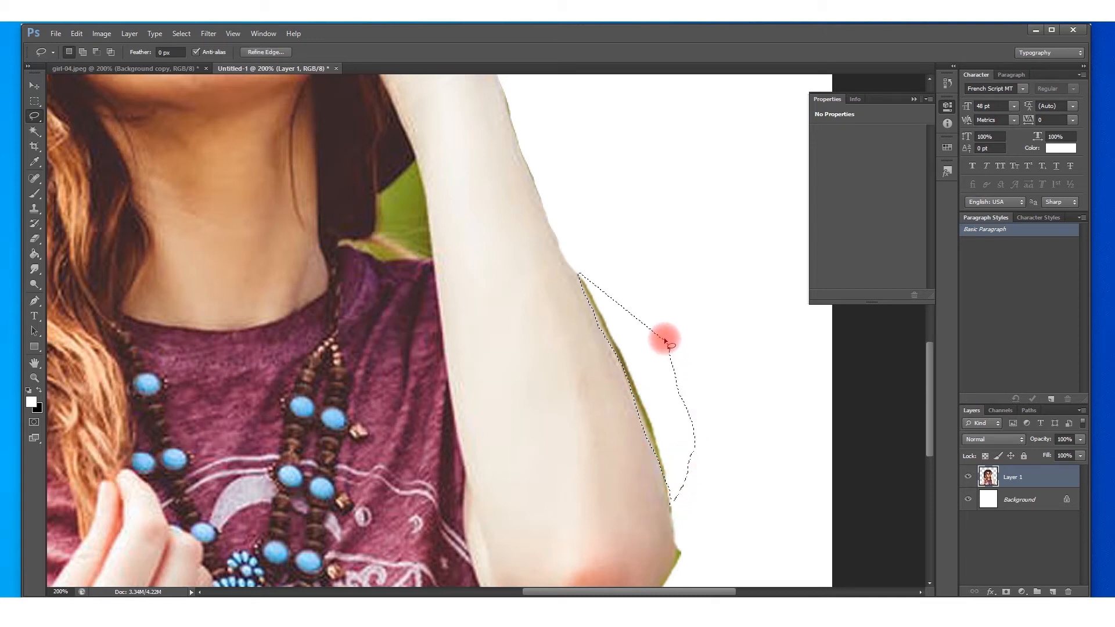
key("Delete")
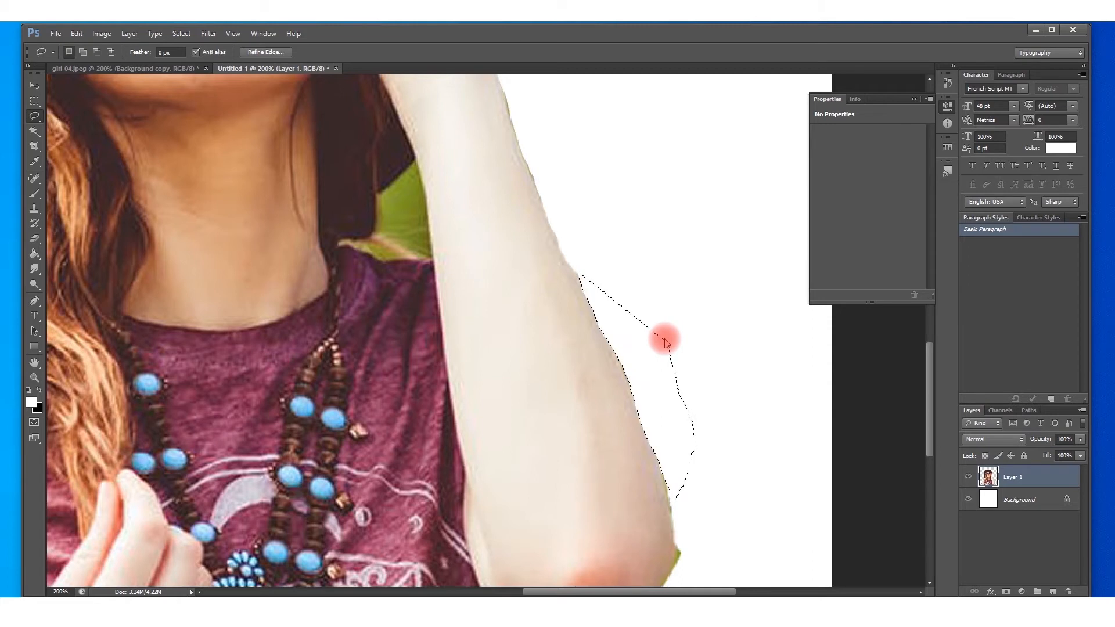
key("ctrl+d")
Trim the leftover green fringe around the elbow down to the bottom edge of the image
mouse_move(652, 343)
left_mouse_down()
mouse_move(615, 216)
mouse_move(610, 443)
left_mouse_up()
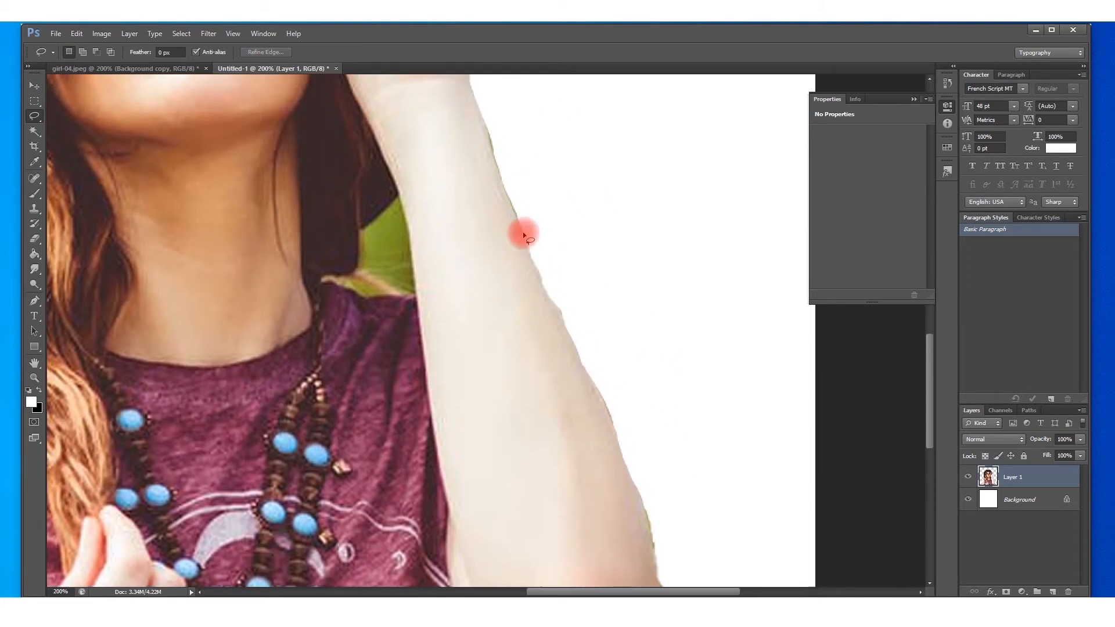
mouse_move(619, 455)
left_mouse_down()
mouse_move(636, 495)
mouse_move(645, 483)
mouse_move(580, 503)
mouse_move(675, 258)
mouse_move(747, 249)
mouse_move(737, 244)
mouse_move(748, 344)
mouse_move(690, 418)
mouse_move(633, 441)
mouse_move(610, 427)
mouse_move(669, 451)
mouse_move(740, 394)
mouse_move(779, 296)
mouse_move(745, 251)
left_mouse_up()
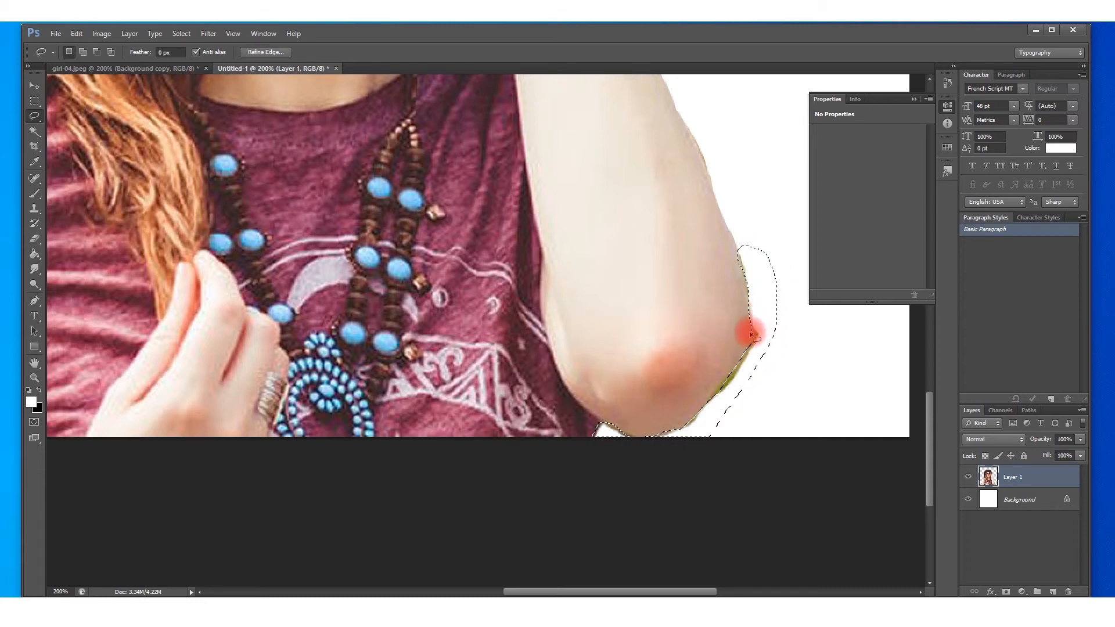
key("ctrl+d")
Lasso and delete the green background patch enclosed between the hat, the shirt and the raised forearm
left_click_drag(603, 267, 768, 543)
left_click_drag(541, 308, 545, 310)
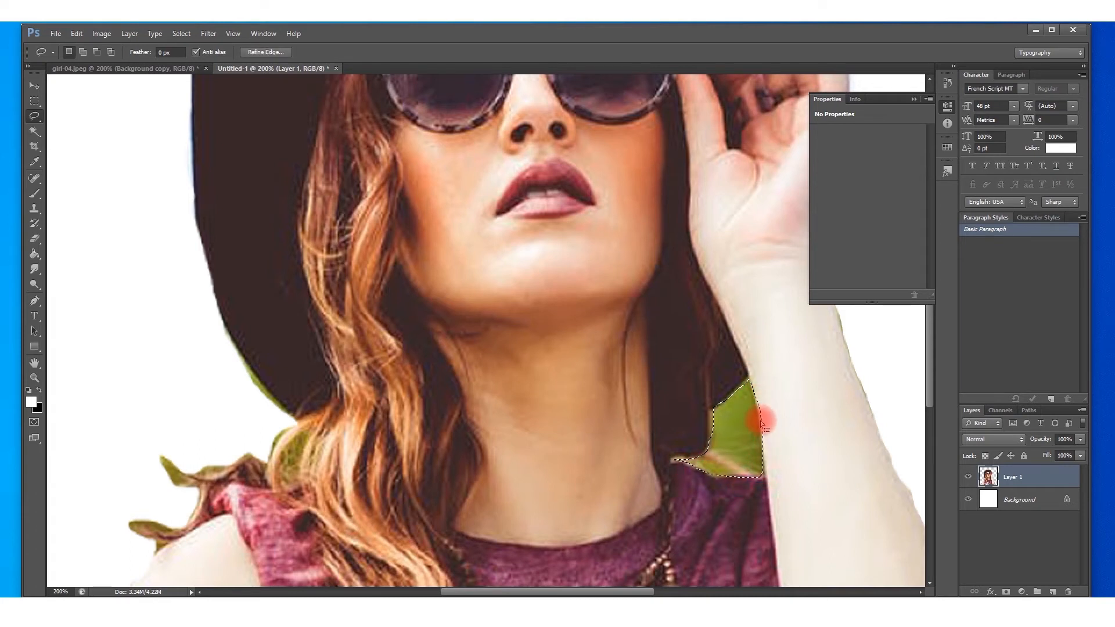
key("Delete")
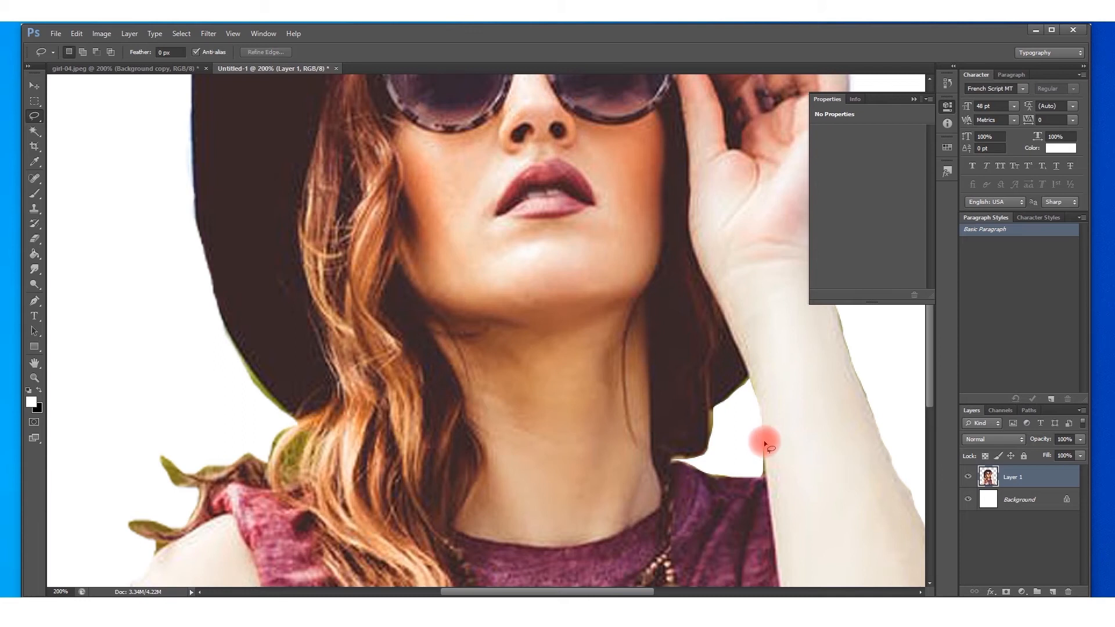
Clean the edges of the gap between the hat and forearm by lassoing and deleting its remaining dark green fringe
key("ctrl+plus")
key("ctrl+plus")
left_click_drag(802, 435, 485, 254)
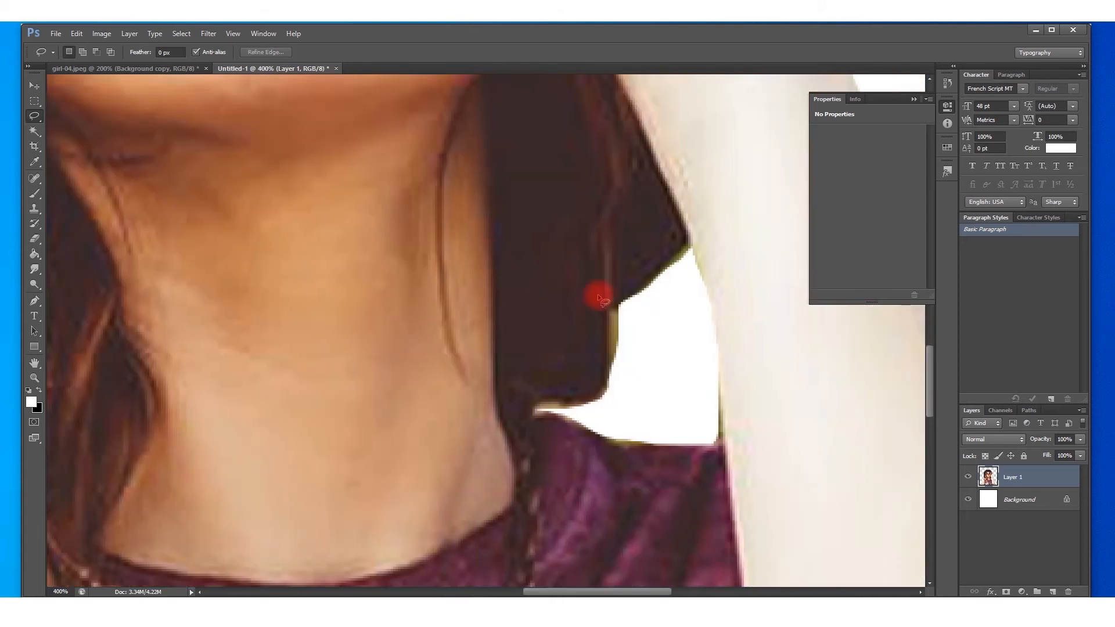
mouse_move(687, 243)
left_mouse_down()
mouse_move(622, 297)
mouse_move(589, 402)
mouse_move(534, 408)
mouse_move(625, 447)
mouse_move(714, 447)
mouse_move(724, 431)
mouse_move(722, 335)
mouse_move(692, 252)
left_mouse_up()
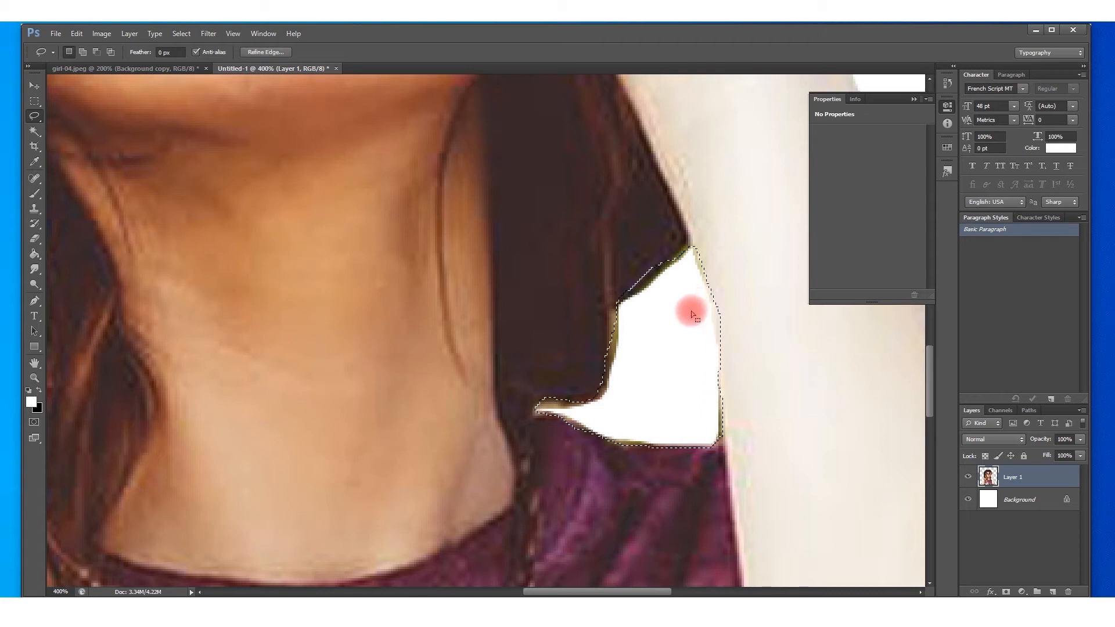
key("Delete")
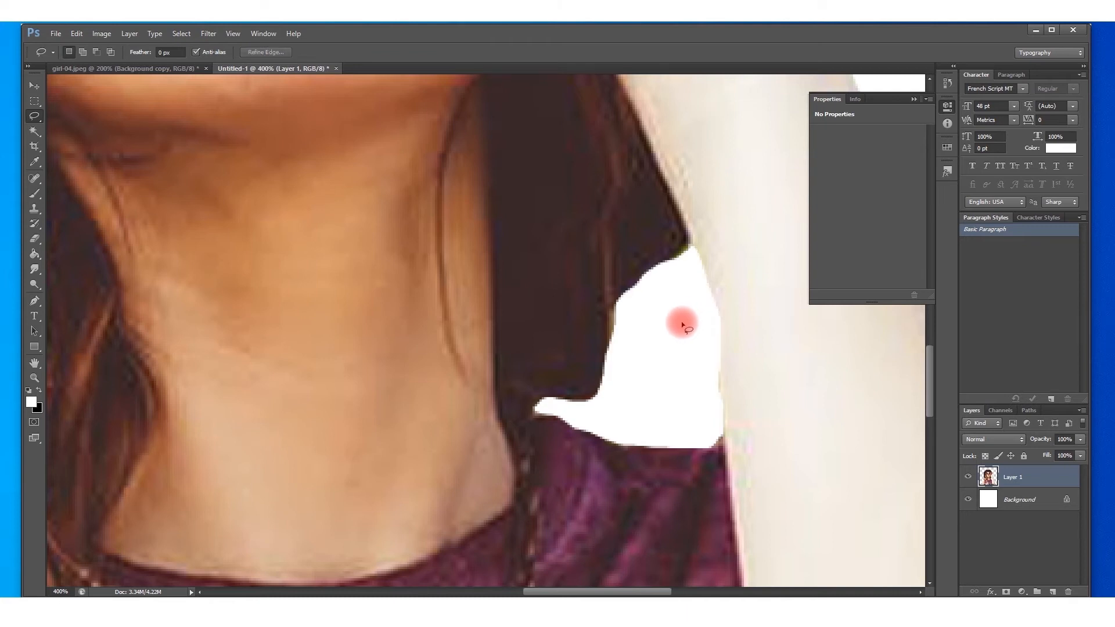
Lasso and delete the green fringe along the lower hat brim and the outer edge of the hair beneath it
left_click_drag(681, 322, 742, 424)
left_click_drag(615, 255, 678, 334)
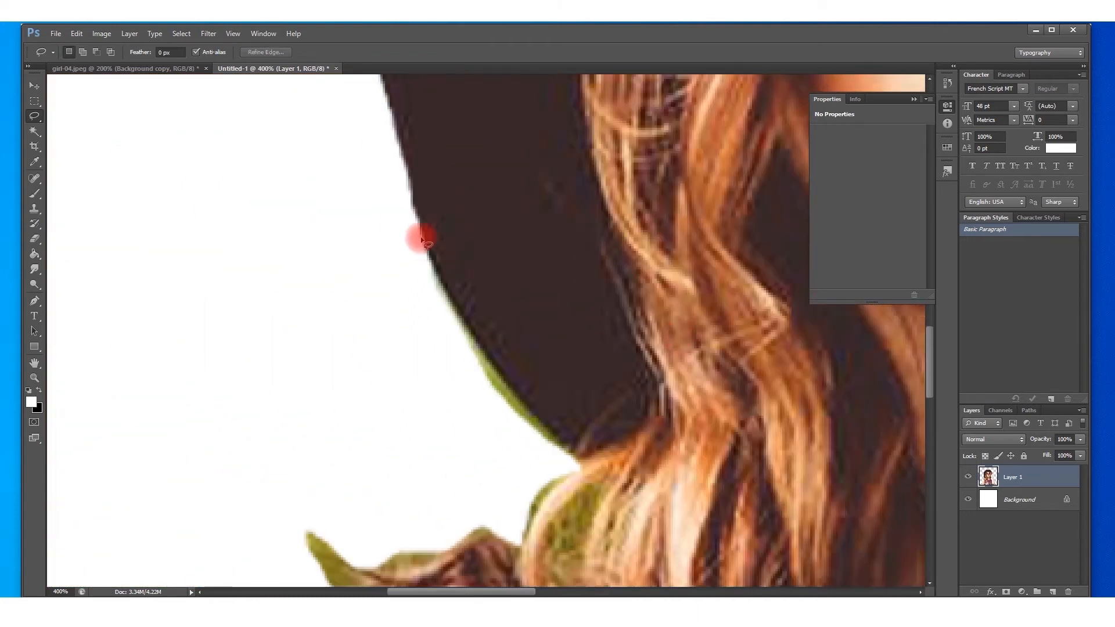
mouse_move(422, 239)
left_mouse_down()
mouse_move(432, 283)
mouse_move(494, 367)
left_mouse_up()
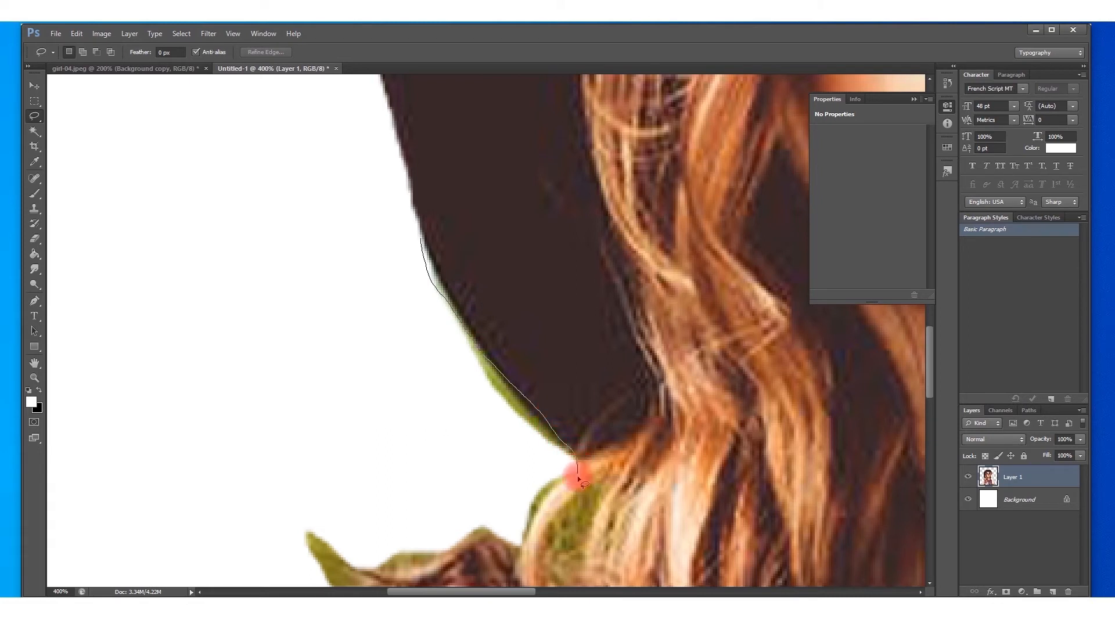
left_click_drag(551, 498, 532, 529)
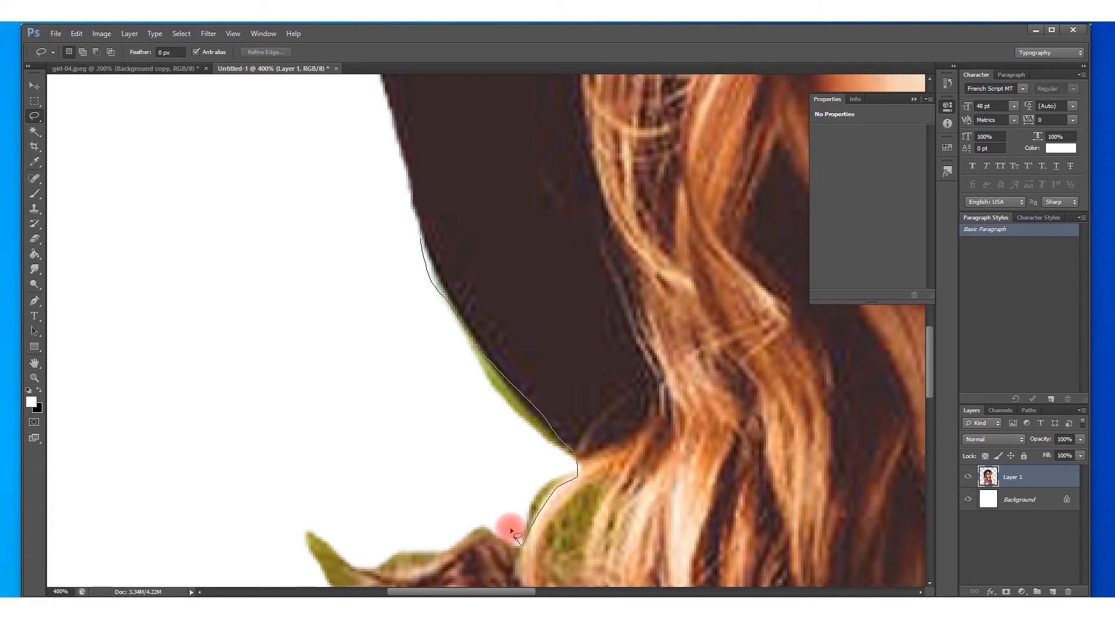
mouse_move(511, 531)
left_mouse_down()
mouse_move(474, 458)
mouse_move(452, 345)
left_mouse_up()
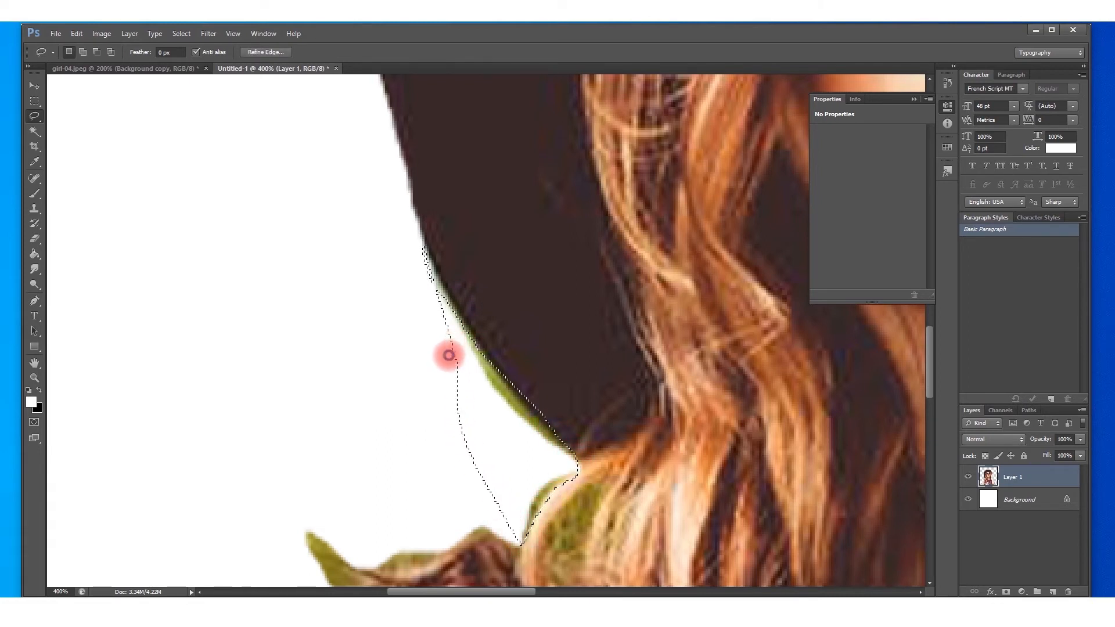
key("Delete")
Lasso and delete the green background around the upper flyaway hair wisp above the shoulder
left_click_drag(469, 367, 692, 179)
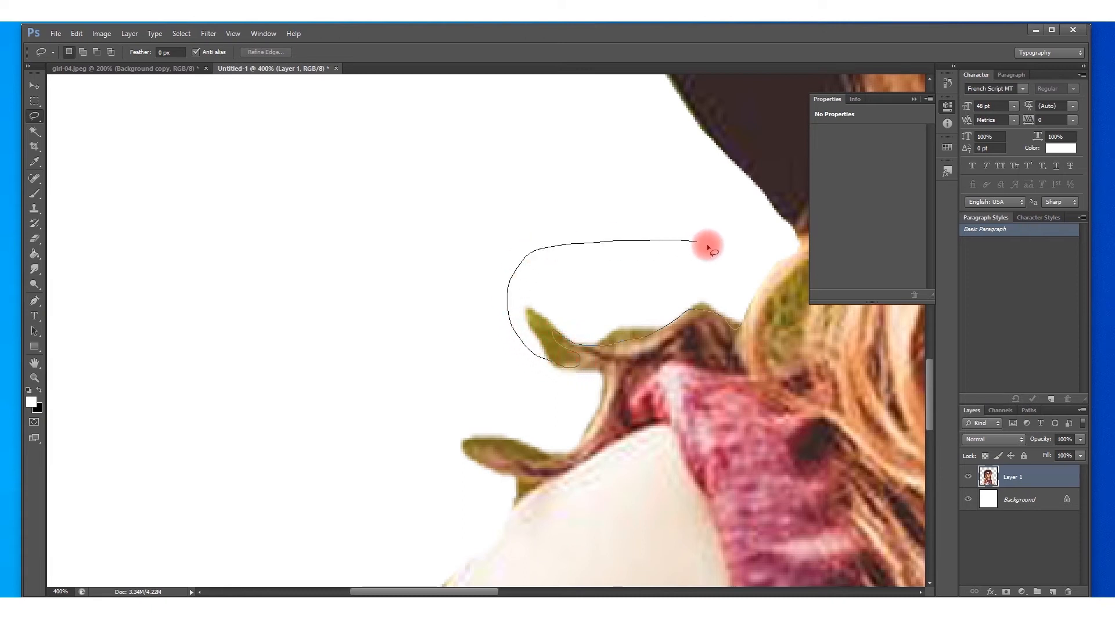
left_click_drag(739, 283, 770, 294)
key("Delete")
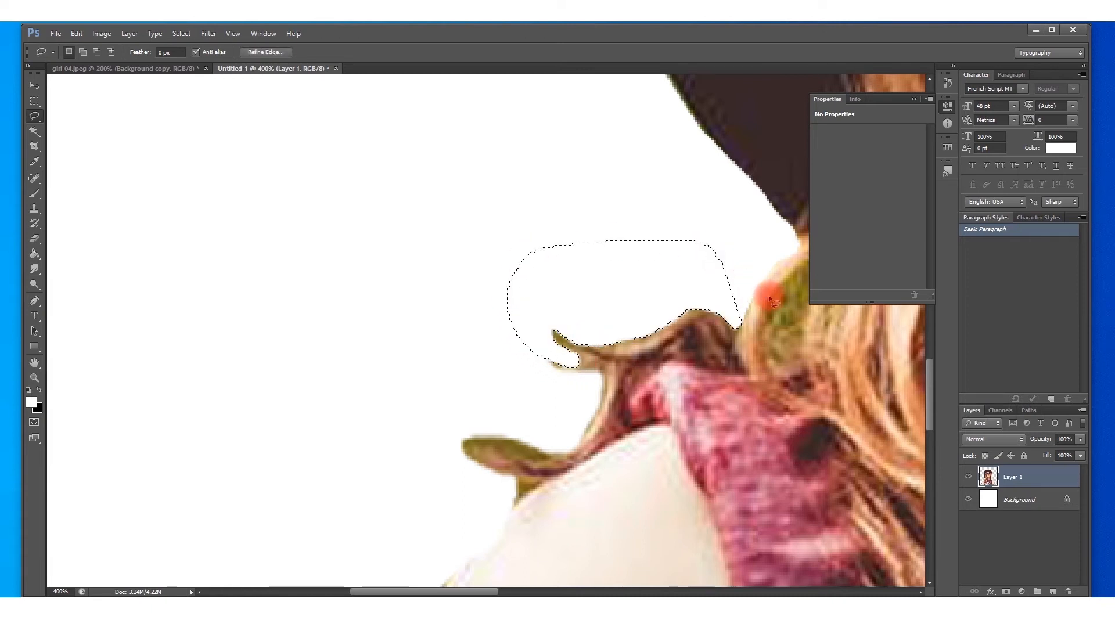
Try to lasso and delete the green fringe along the outer edge of the shoulder and upper arm, and undo the deletion
left_click_drag(605, 331, 622, 321)
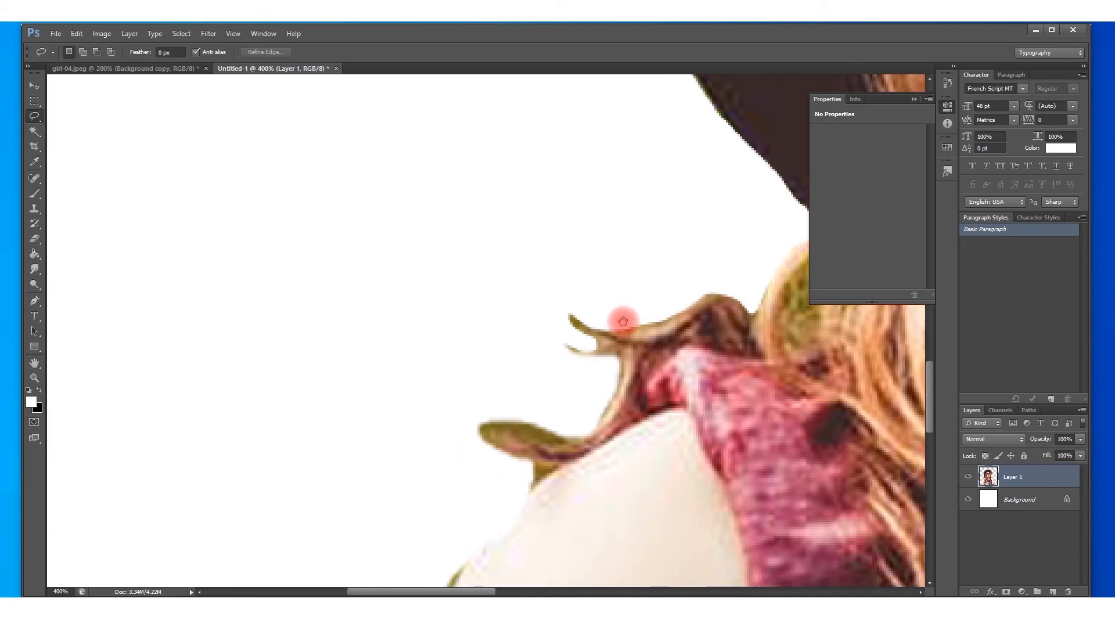
left_click_drag(587, 436, 533, 445)
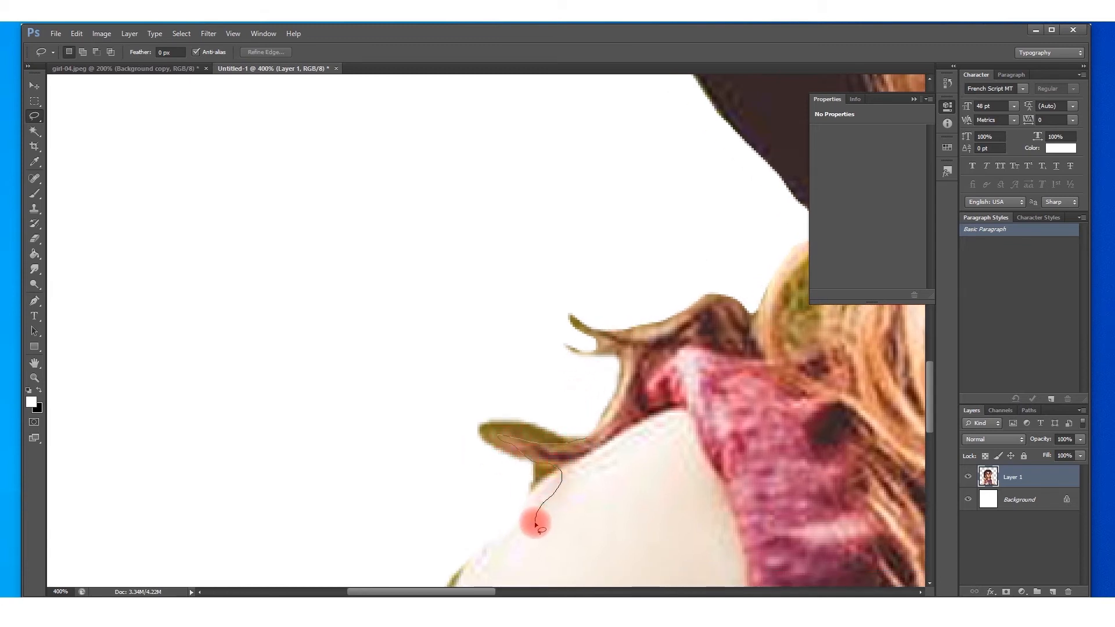
mouse_move(506, 534)
left_mouse_down()
mouse_move(615, 384)
mouse_move(577, 423)
mouse_move(527, 517)
mouse_move(597, 446)
mouse_move(710, 289)
mouse_move(687, 355)
left_mouse_up()
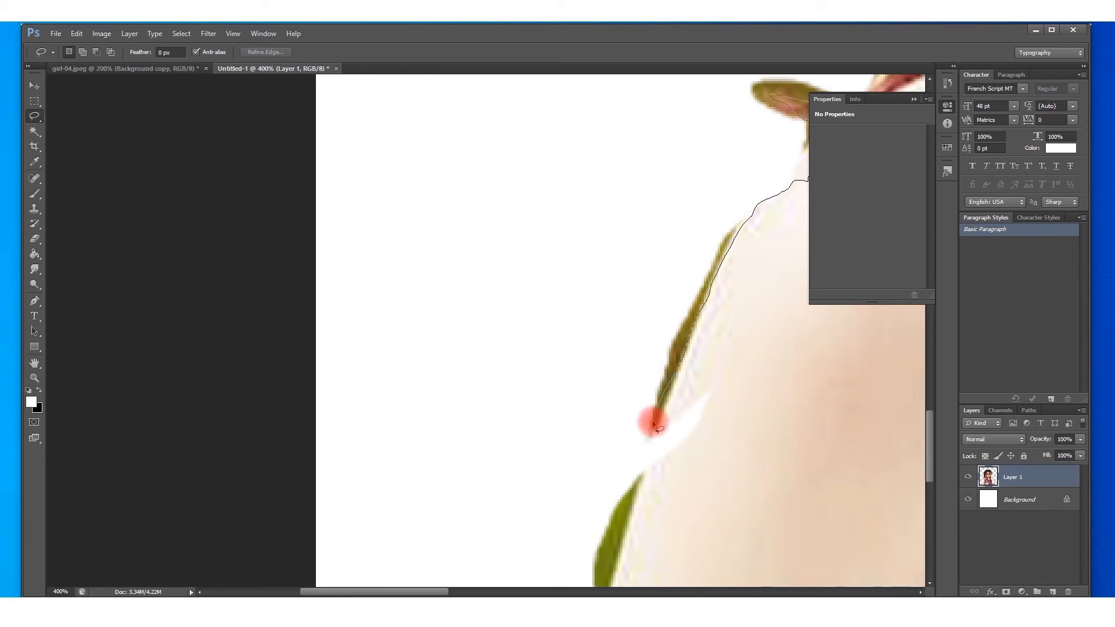
mouse_move(645, 450)
left_mouse_down()
mouse_move(655, 317)
mouse_move(637, 358)
left_mouse_up()
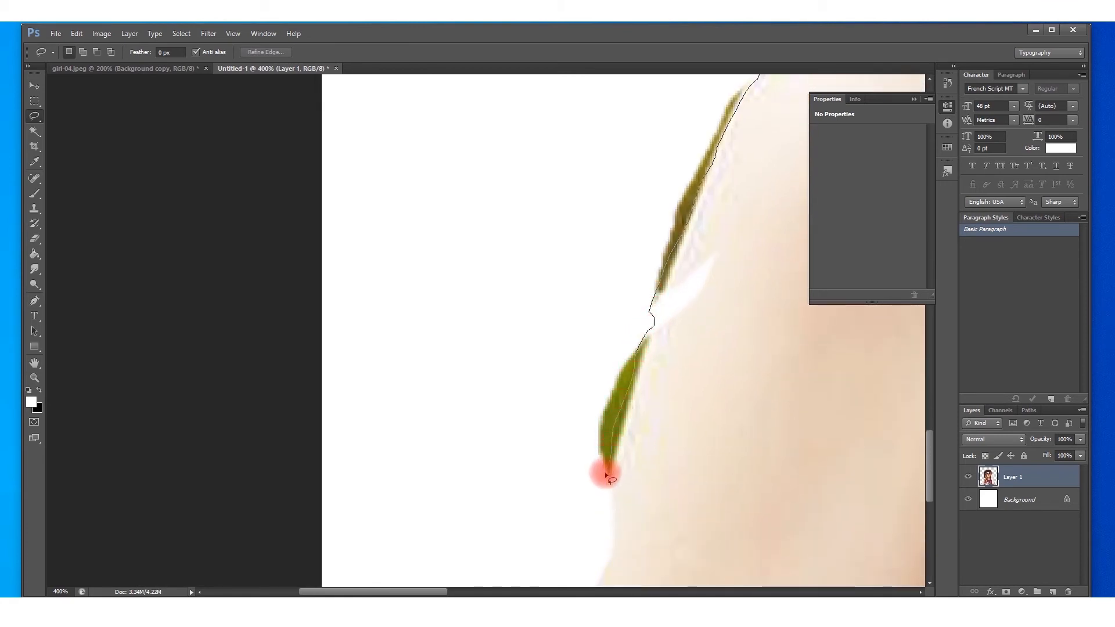
mouse_move(573, 472)
left_mouse_down()
mouse_move(561, 387)
mouse_move(576, 273)
mouse_move(560, 473)
left_mouse_up()
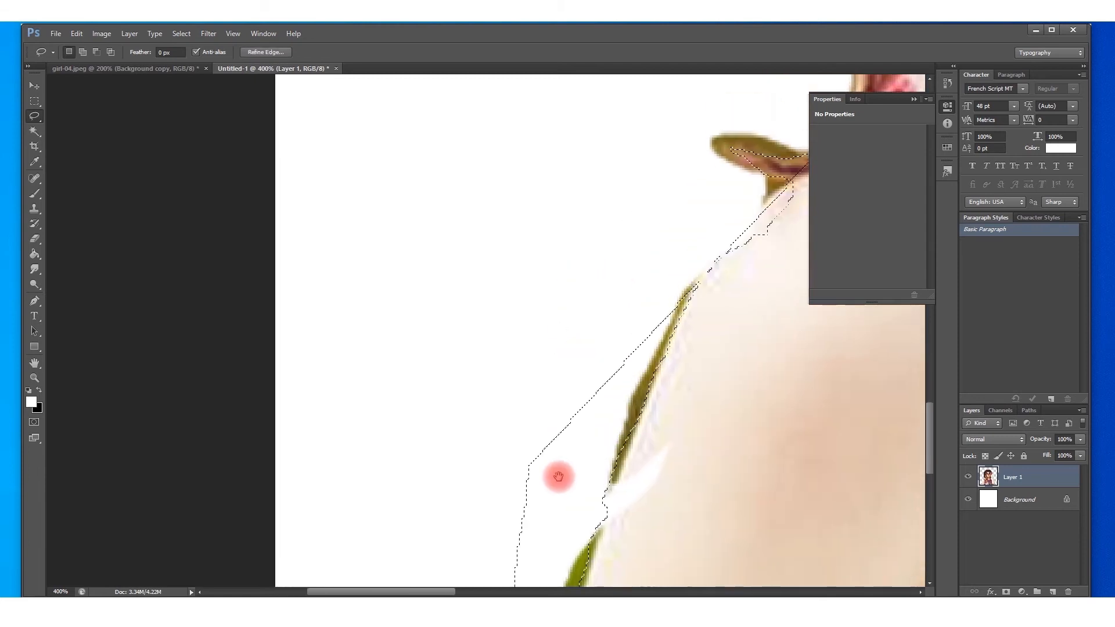
key("Delete")
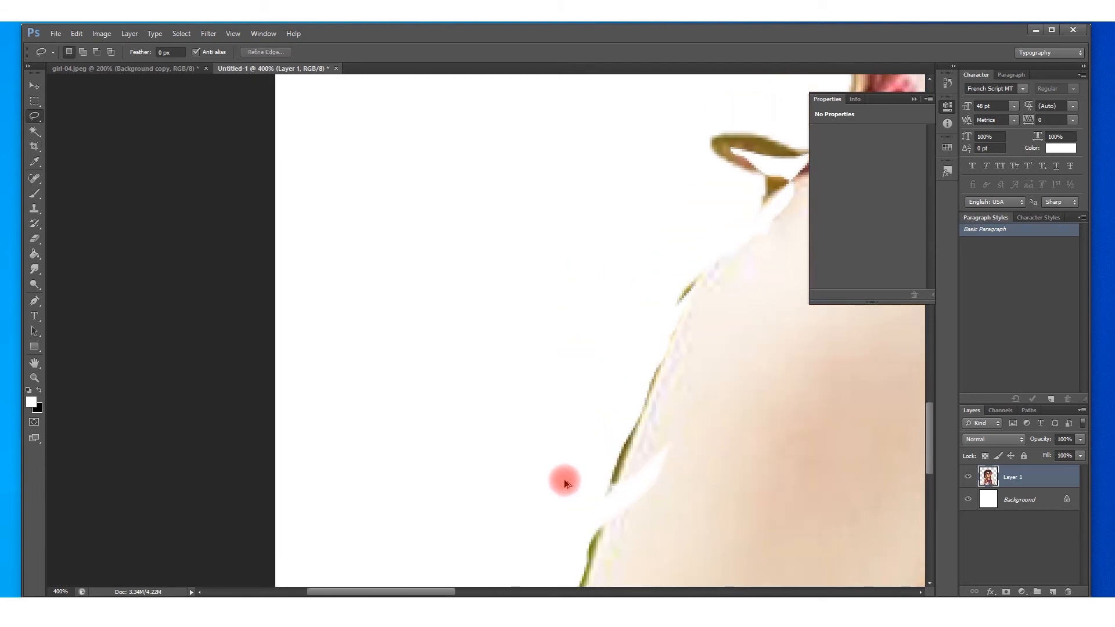
key("ctrl+alt+z")
key("ctrl+alt+z")
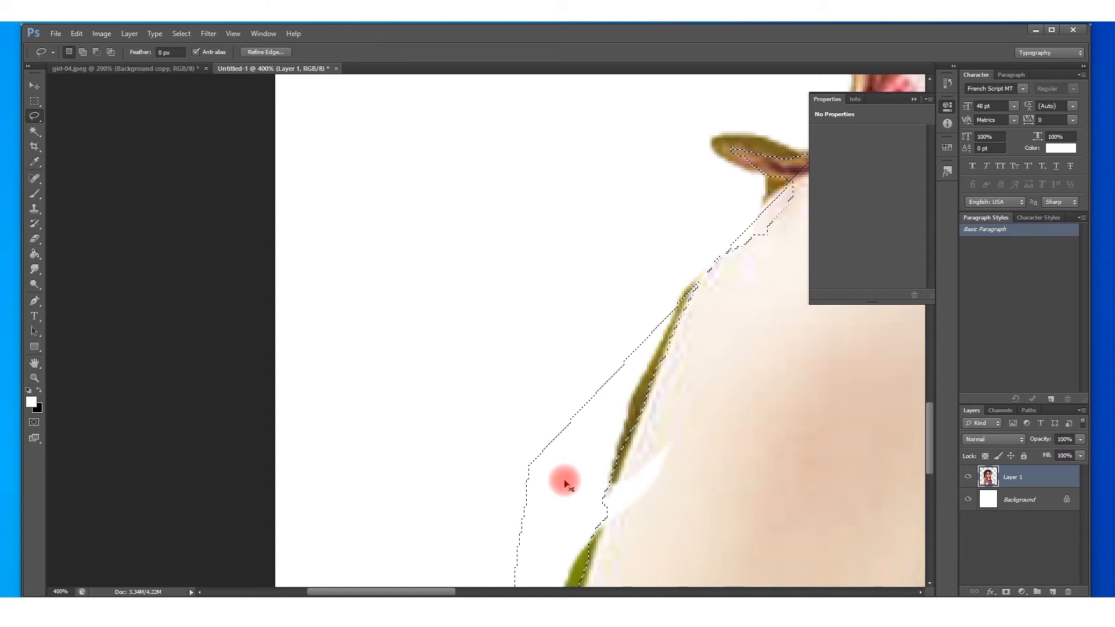
key("ctrl+d")
scroll(567, 486, "down", 2)
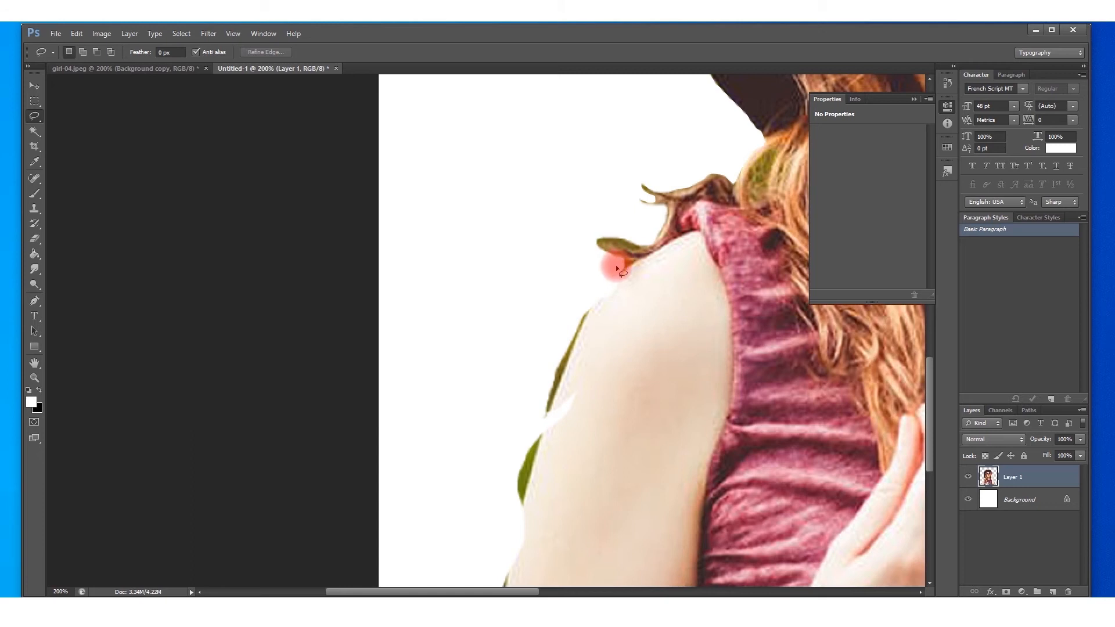
left_click_drag(654, 268, 617, 378)
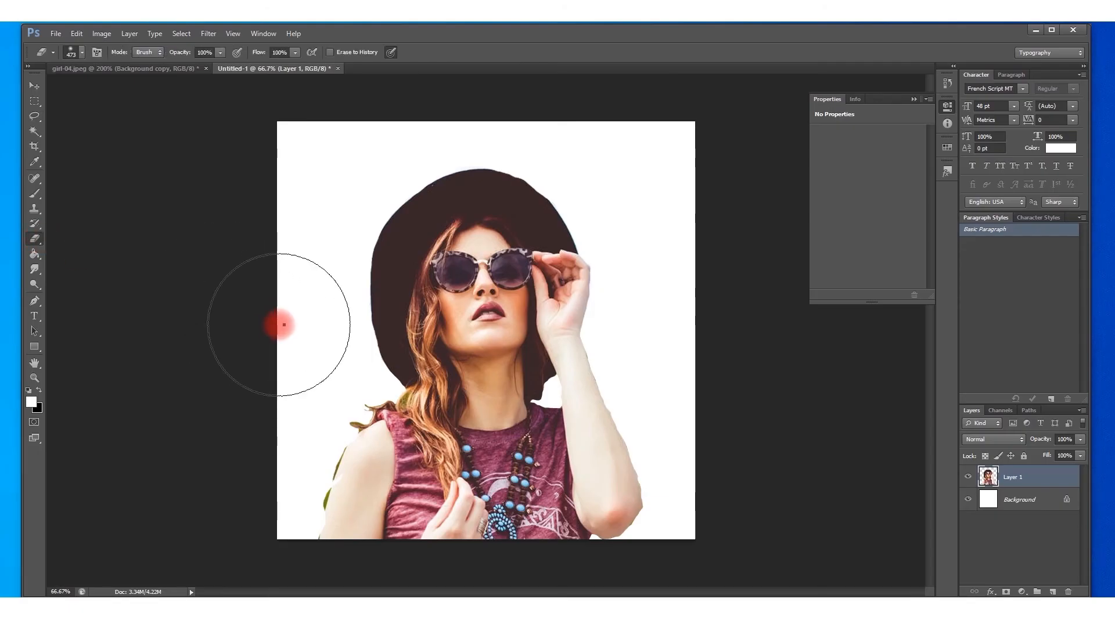
Set up the Eraser with a soft round brush at 24 px and 0% hardness
right_click(284, 325)
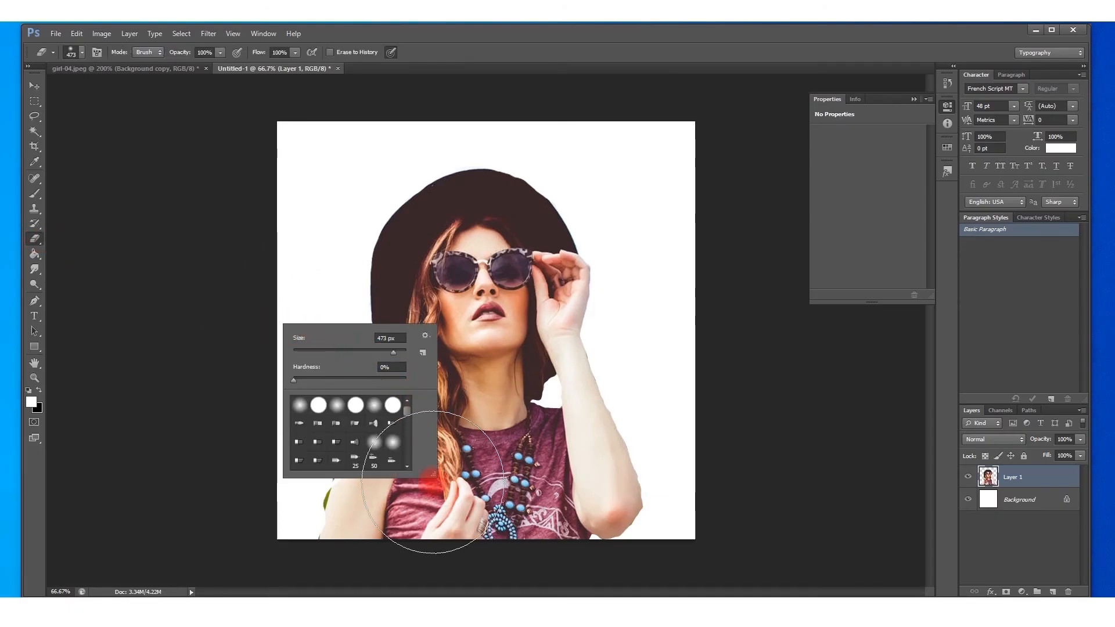
left_click_drag(432, 474, 660, 431)
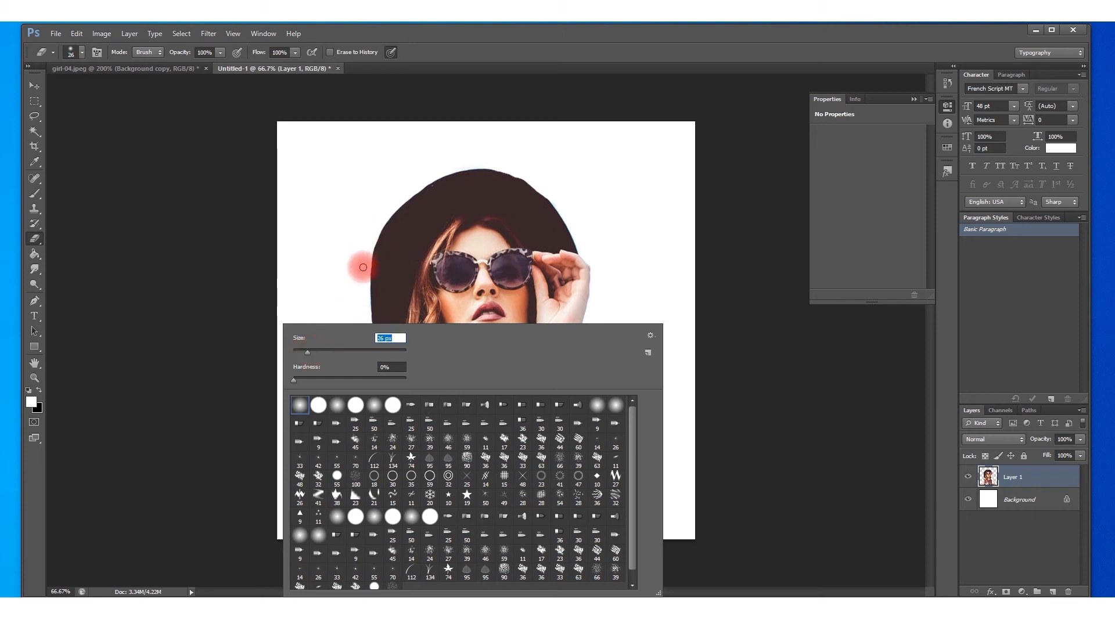
left_click(346, 290)
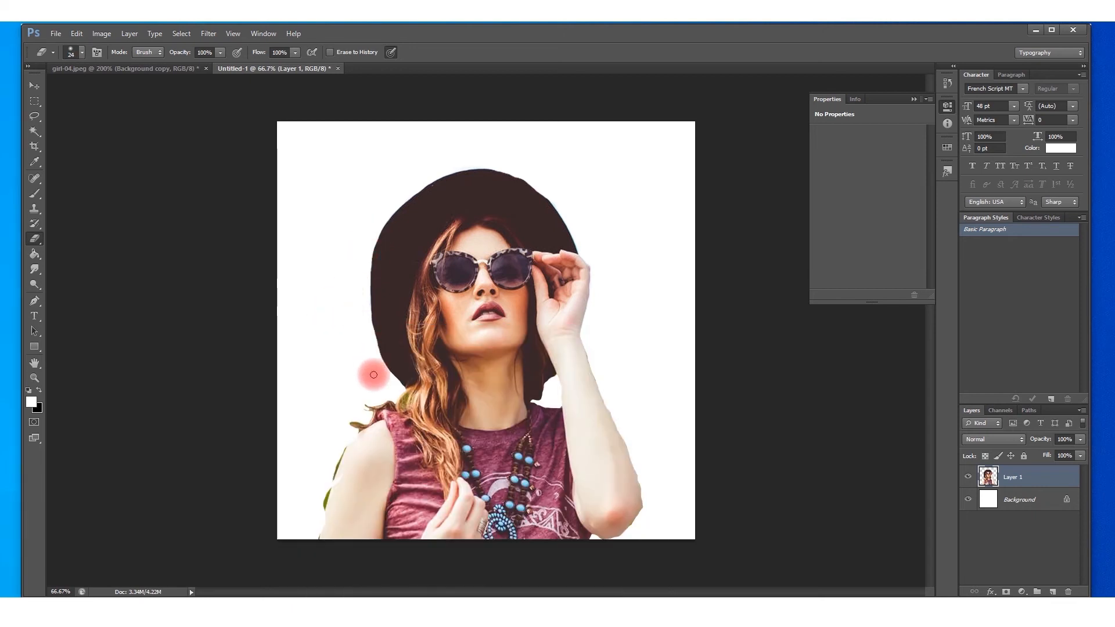
Erase the green-tinged flyaway hair wisps above the shoulder and the green patch beside the hair beneath the hat brim
key("ctrl+plus")
key("ctrl+plus")
key("ctrl+plus")
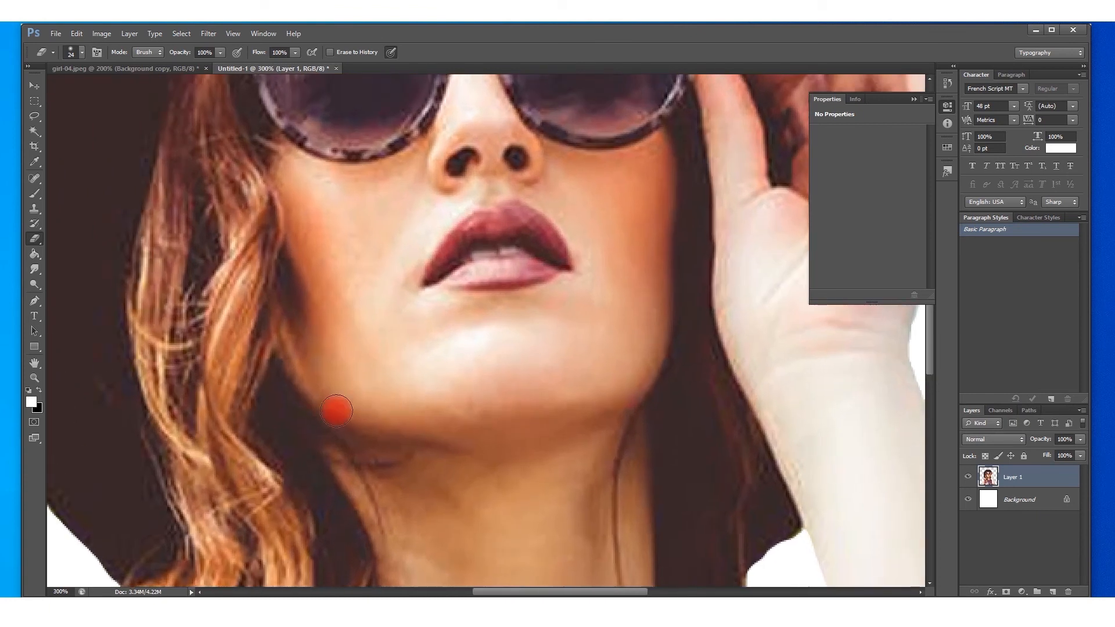
left_click_drag(299, 531, 803, 229)
mouse_move(574, 327)
left_mouse_down()
mouse_move(511, 388)
mouse_move(399, 404)
mouse_move(430, 428)
mouse_move(430, 455)
mouse_move(319, 488)
mouse_move(387, 475)
mouse_move(344, 509)
mouse_move(397, 491)
mouse_move(430, 465)
mouse_move(370, 500)
mouse_move(424, 456)
mouse_move(442, 408)
mouse_move(518, 376)
mouse_move(397, 398)
mouse_move(376, 414)
mouse_move(528, 380)
mouse_move(553, 388)
mouse_move(593, 347)
mouse_move(540, 424)
mouse_move(501, 401)
mouse_move(561, 396)
mouse_move(595, 366)
mouse_move(544, 321)
mouse_move(567, 343)
mouse_move(474, 375)
mouse_move(810, 462)
mouse_move(575, 495)
left_mouse_up()
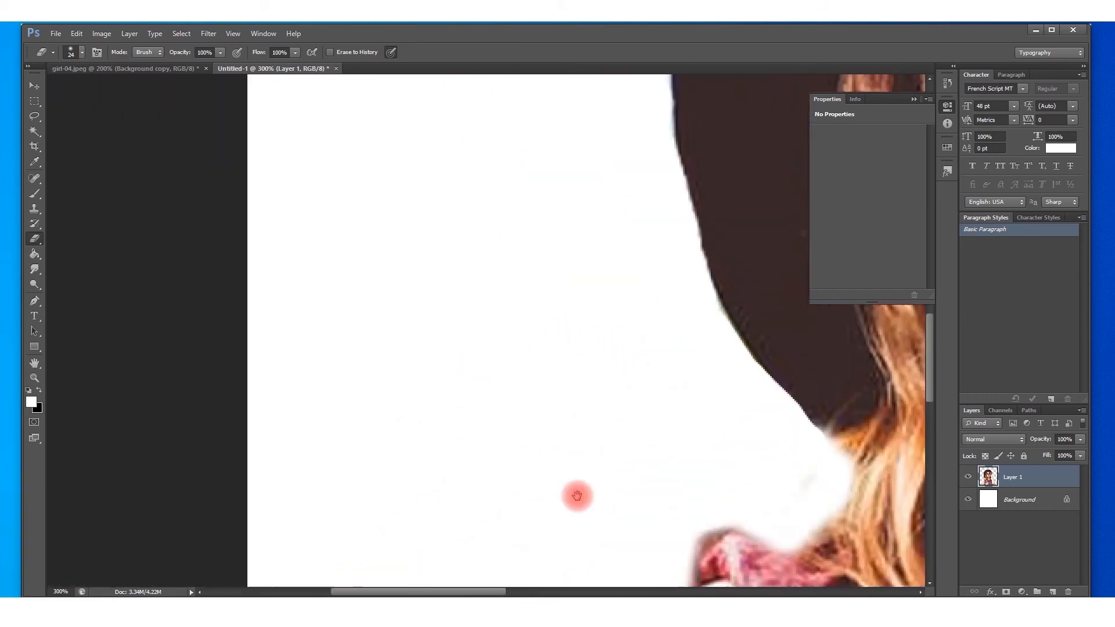
Erase the thin fringe along the hat's left edge, from the lower brim up toward the crown, to soften it
mouse_move(679, 471)
left_mouse_down()
mouse_move(610, 381)
mouse_move(525, 189)
mouse_move(500, 226)
mouse_move(524, 429)
mouse_move(571, 442)
mouse_move(577, 426)
mouse_move(561, 362)
mouse_move(562, 157)
mouse_move(503, 235)
mouse_move(482, 496)
left_mouse_up()
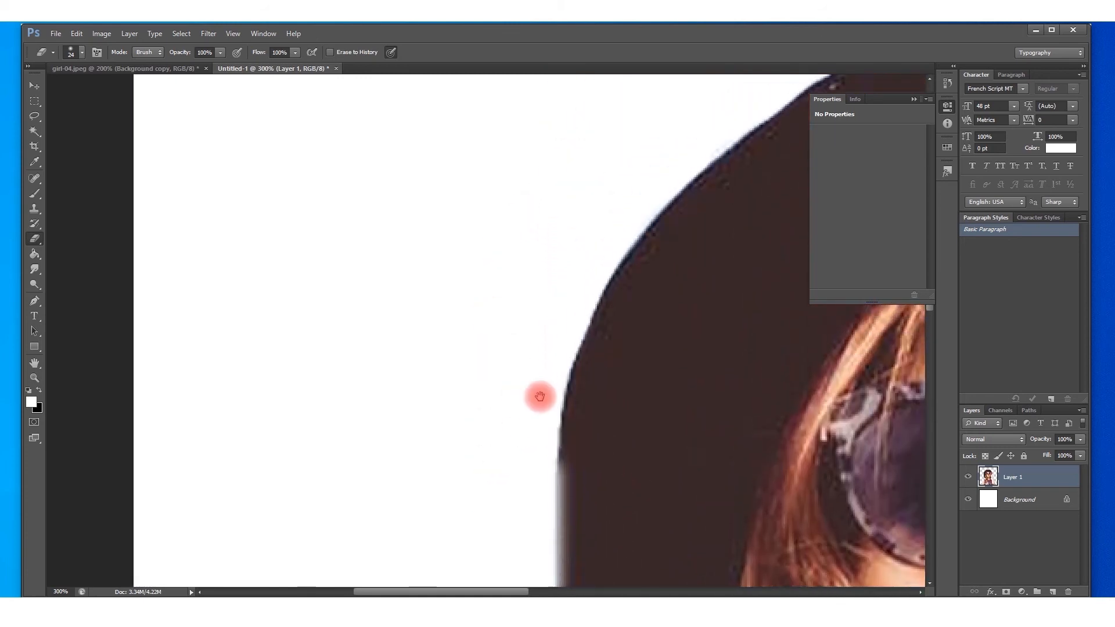
mouse_move(550, 477)
left_mouse_down()
mouse_move(582, 337)
mouse_move(633, 244)
left_mouse_up()
mouse_move(571, 288)
left_mouse_down()
mouse_move(419, 444)
mouse_move(485, 421)
left_mouse_up()
mouse_move(541, 367)
left_mouse_down()
mouse_move(569, 327)
mouse_move(686, 273)
left_mouse_up()
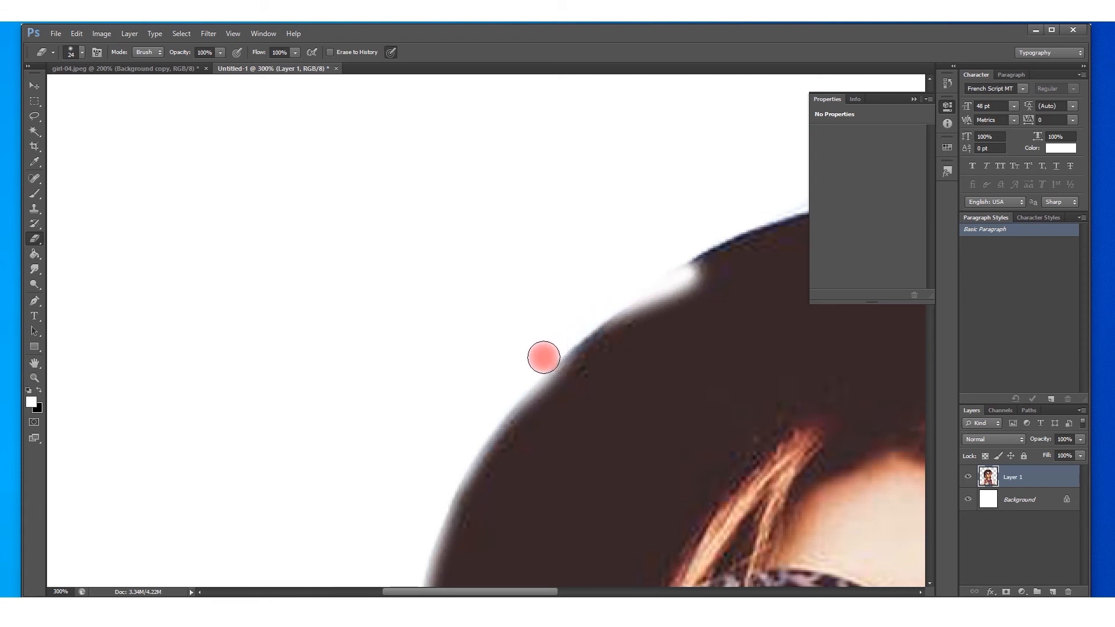
left_click_drag(543, 356, 560, 331)
Erase the bluish fringe over the top of the hat and down its right edge to the raised fingers
left_click_drag(677, 368, 223, 569)
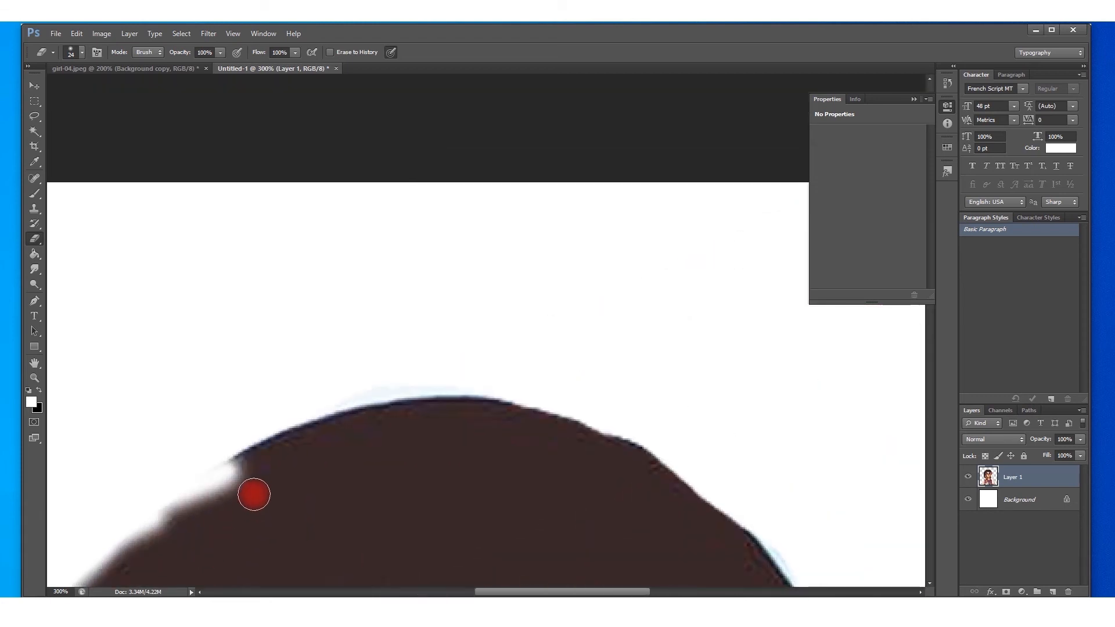
mouse_move(223, 468)
left_mouse_down()
mouse_move(363, 404)
mouse_move(512, 398)
mouse_move(665, 446)
mouse_move(782, 547)
left_mouse_up()
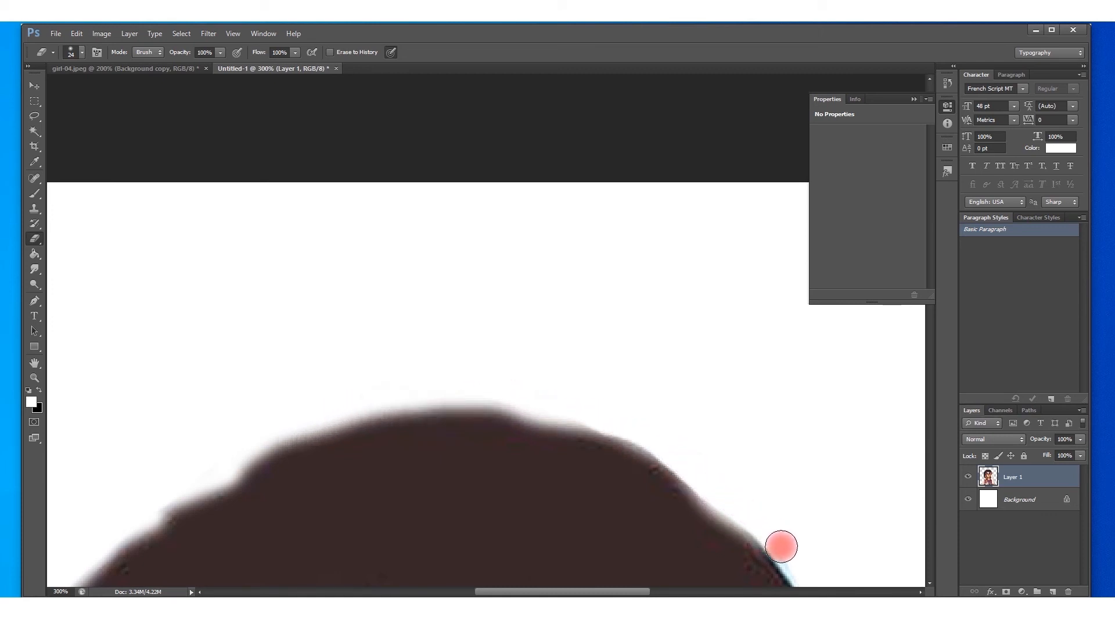
left_click_drag(779, 486, 573, 156)
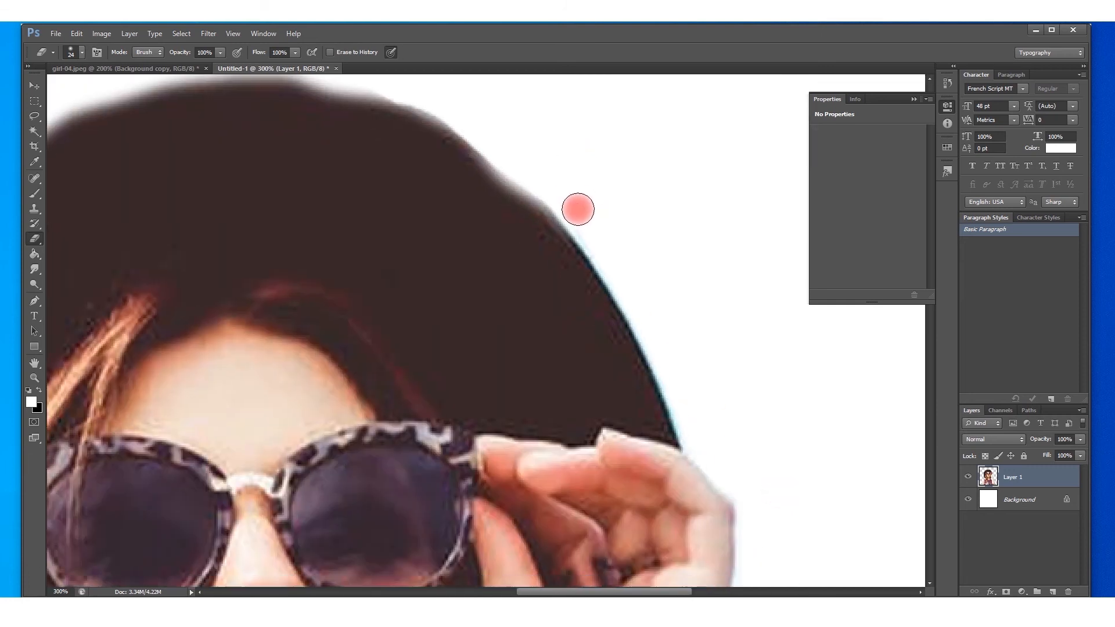
left_click_drag(579, 224, 680, 429)
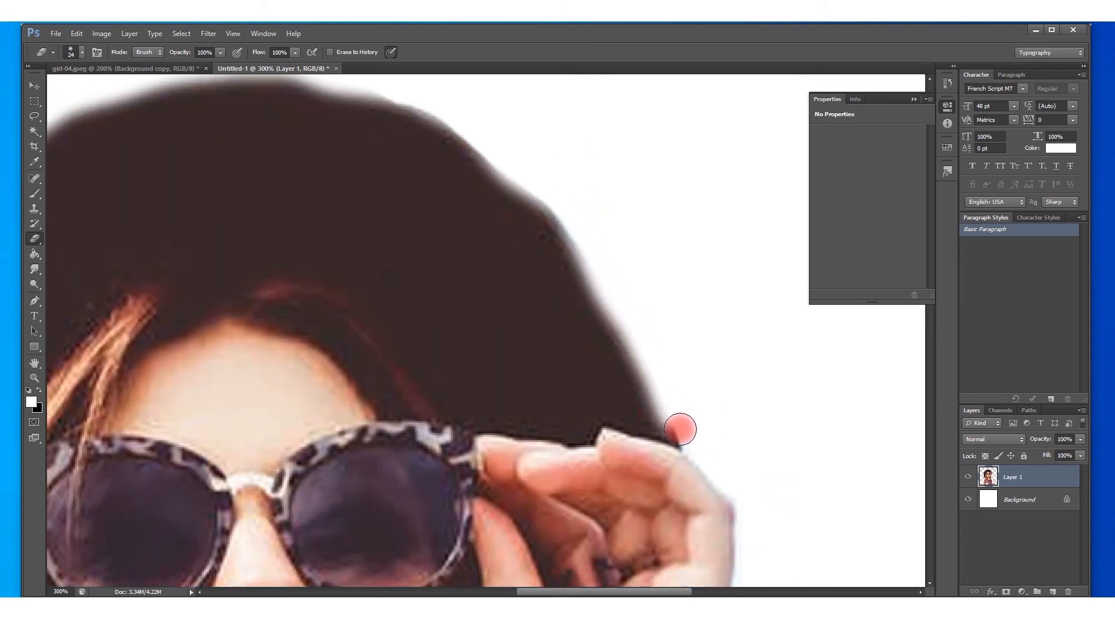
Erase the fringe along the outer edge of the raised hand and forearm, working down toward the elbow
left_click_drag(745, 403, 627, 250)
mouse_move(642, 355)
left_mouse_down()
mouse_move(625, 492)
mouse_move(633, 186)
mouse_move(649, 151)
mouse_move(613, 305)
mouse_move(684, 502)
mouse_move(696, 489)
mouse_move(637, 321)
mouse_move(521, 118)
mouse_move(496, 112)
mouse_move(513, 161)
mouse_move(488, 110)
mouse_move(577, 355)
mouse_move(603, 298)
mouse_move(593, 273)
left_mouse_up()
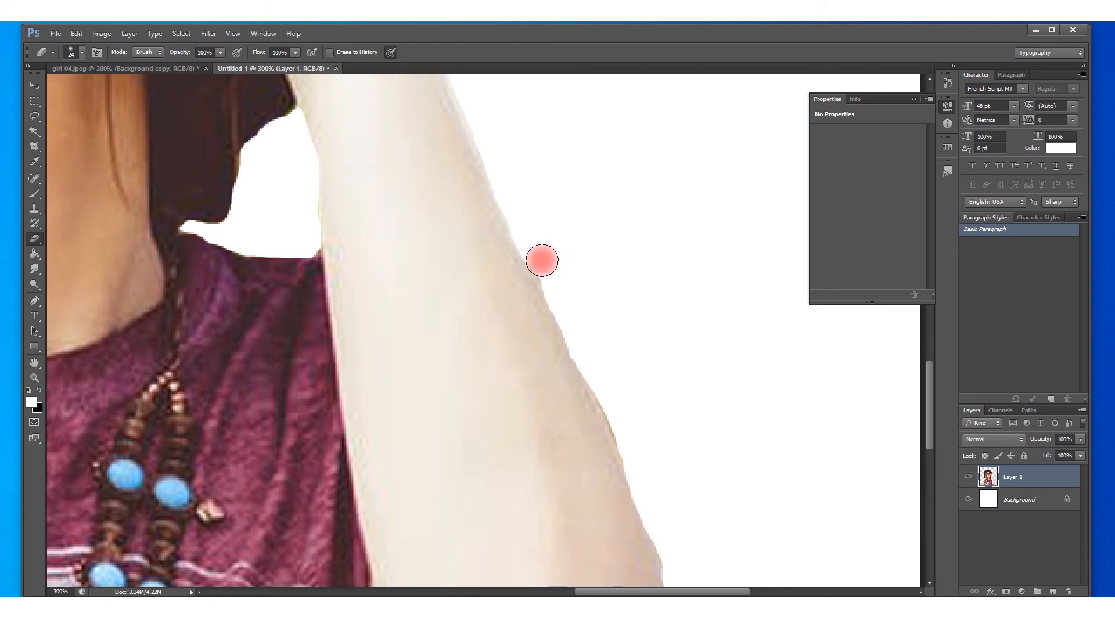
mouse_move(542, 260)
left_mouse_down()
mouse_move(656, 522)
mouse_move(584, 303)
mouse_move(572, 352)
mouse_move(608, 523)
left_mouse_up()
mouse_move(619, 432)
left_mouse_down()
mouse_move(620, 423)
mouse_move(617, 444)
left_mouse_up()
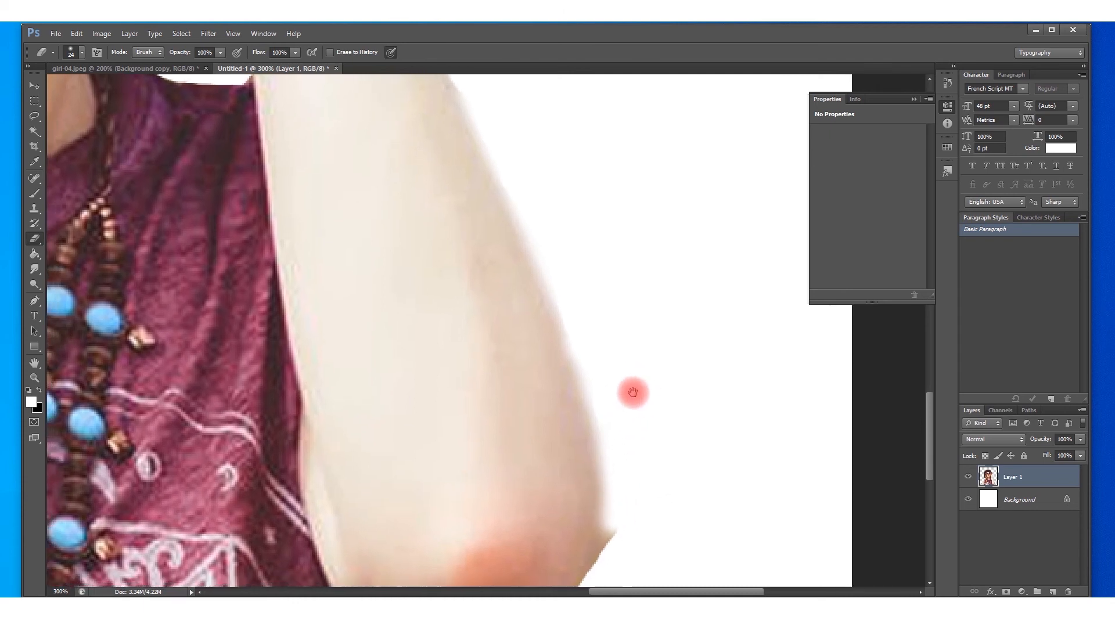
Erase the green fringe around the elbow of the raised arm to soften its outline
left_click_drag(632, 390, 672, 254)
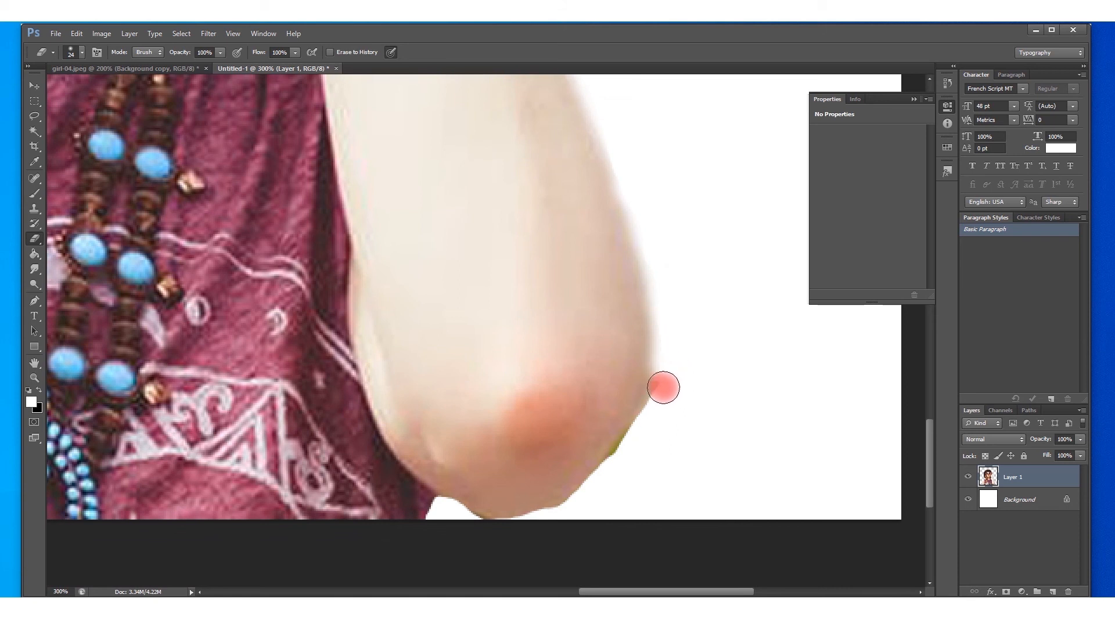
mouse_move(665, 386)
left_mouse_down()
mouse_move(629, 455)
mouse_move(588, 499)
mouse_move(498, 525)
mouse_move(441, 515)
mouse_move(585, 515)
left_mouse_up()
mouse_move(683, 389)
left_mouse_down()
mouse_move(567, 495)
mouse_move(521, 515)
mouse_move(644, 436)
mouse_move(687, 346)
mouse_move(664, 316)
mouse_move(629, 423)
mouse_move(549, 482)
mouse_move(482, 511)
mouse_move(443, 513)
mouse_move(716, 477)
left_mouse_up()
key("ctrl+minus")
key("ctrl+minus")
key("ctrl+minus")
key("ctrl+minus")
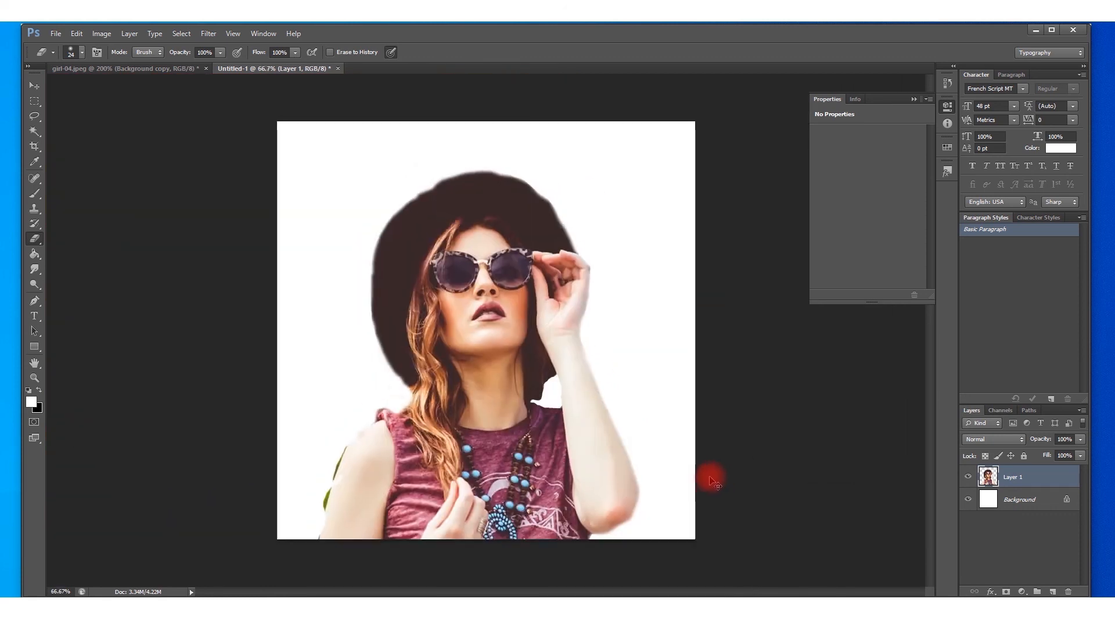
Erase the dark fringe at the shirt's shoulder seam and the green fringe along the bare shoulder and upper arm
key("ctrl+plus")
mouse_move(405, 457)
left_mouse_down()
mouse_move(297, 514)
mouse_move(339, 445)
mouse_move(324, 504)
mouse_move(532, 291)
left_mouse_up()
key("ctrl+plus")
key("ctrl+plus")
key("ctrl+plus")
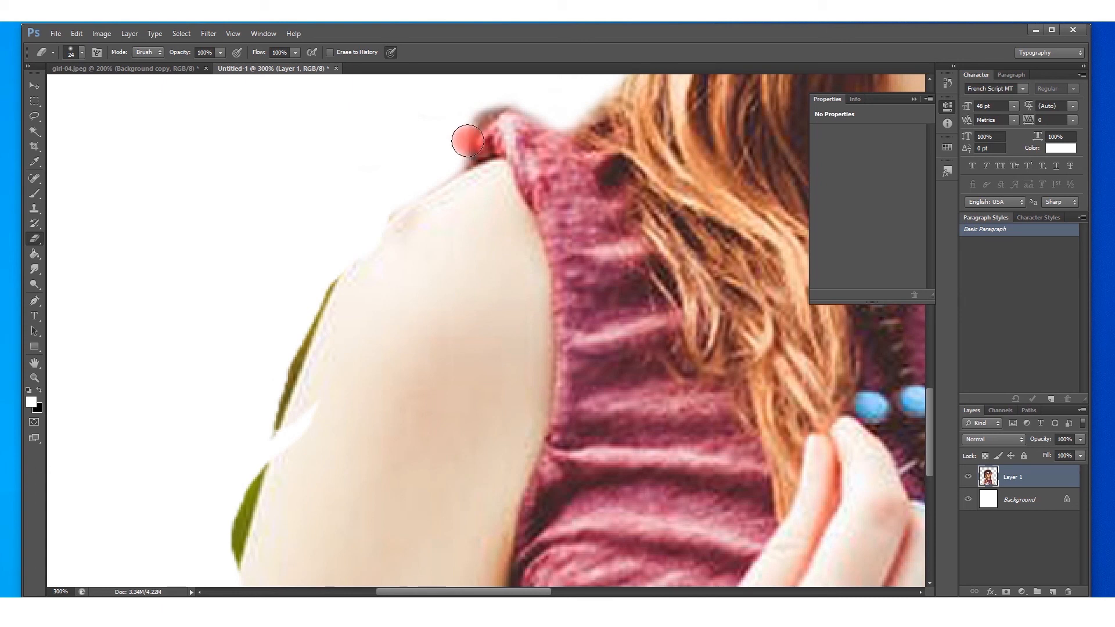
mouse_move(467, 140)
left_mouse_down()
mouse_move(538, 102)
mouse_move(503, 112)
mouse_move(386, 211)
mouse_move(306, 328)
mouse_move(234, 492)
left_mouse_up()
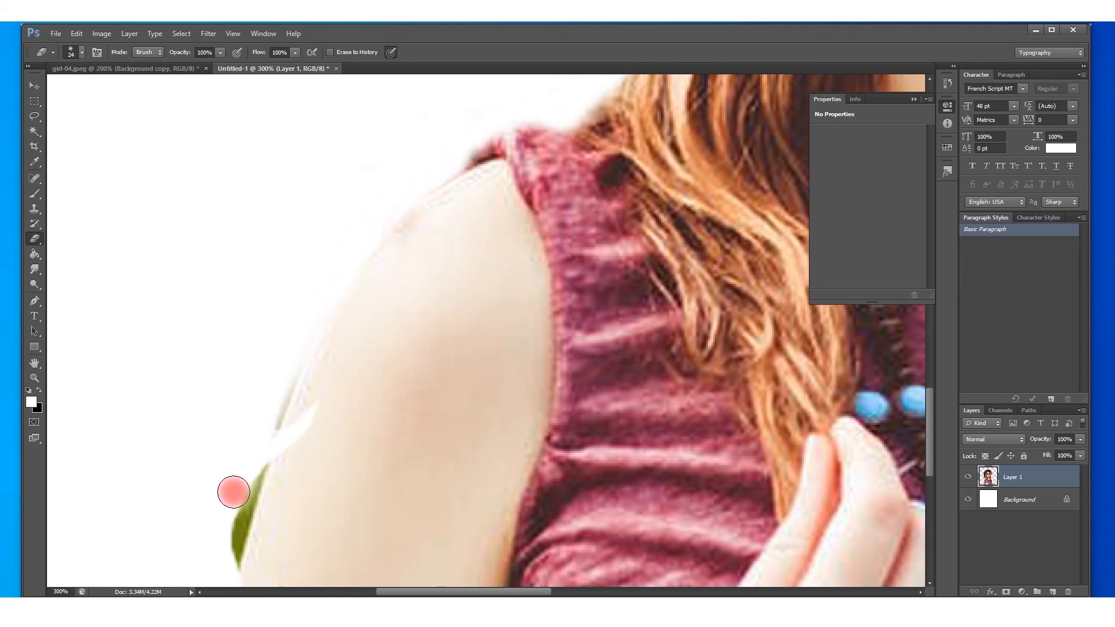
Erase the remaining green fringe along the lower part of the bare arm down to the canvas edge, smoothing its outline
mouse_move(249, 366)
left_mouse_down()
mouse_move(453, 115)
mouse_move(403, 341)
left_mouse_up()
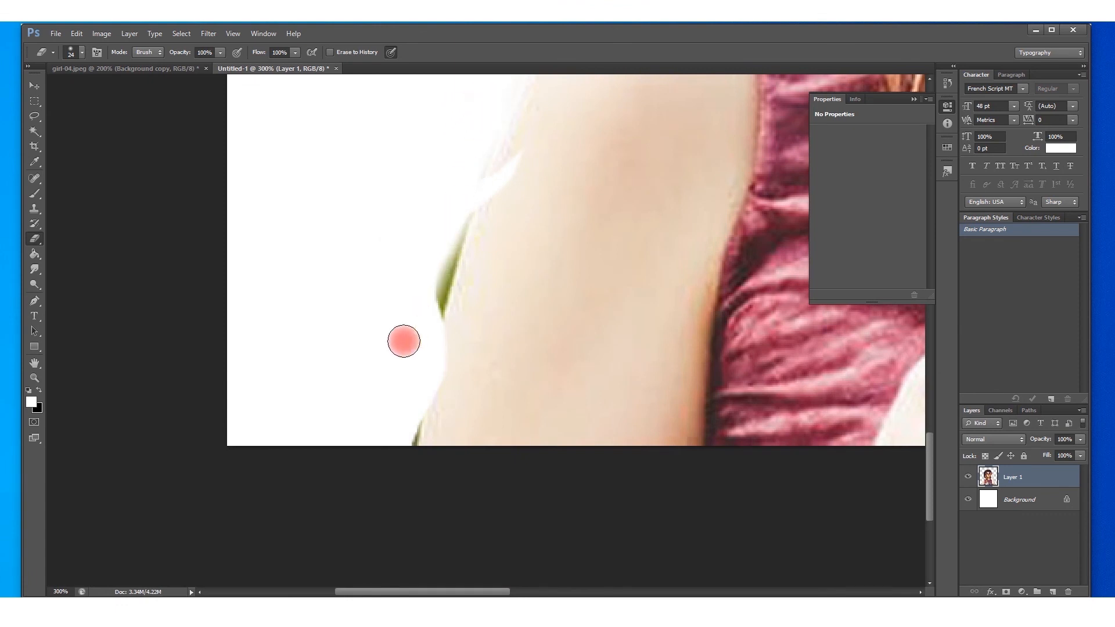
mouse_move(425, 184)
left_mouse_down()
mouse_move(413, 394)
mouse_move(394, 457)
left_mouse_up()
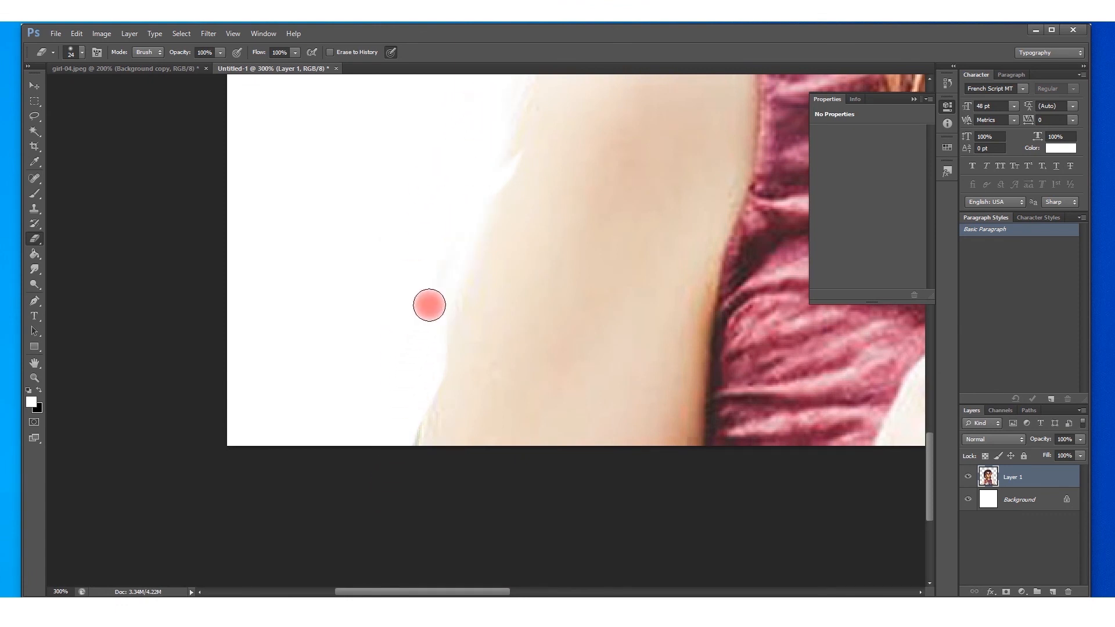
left_click_drag(491, 145, 397, 480)
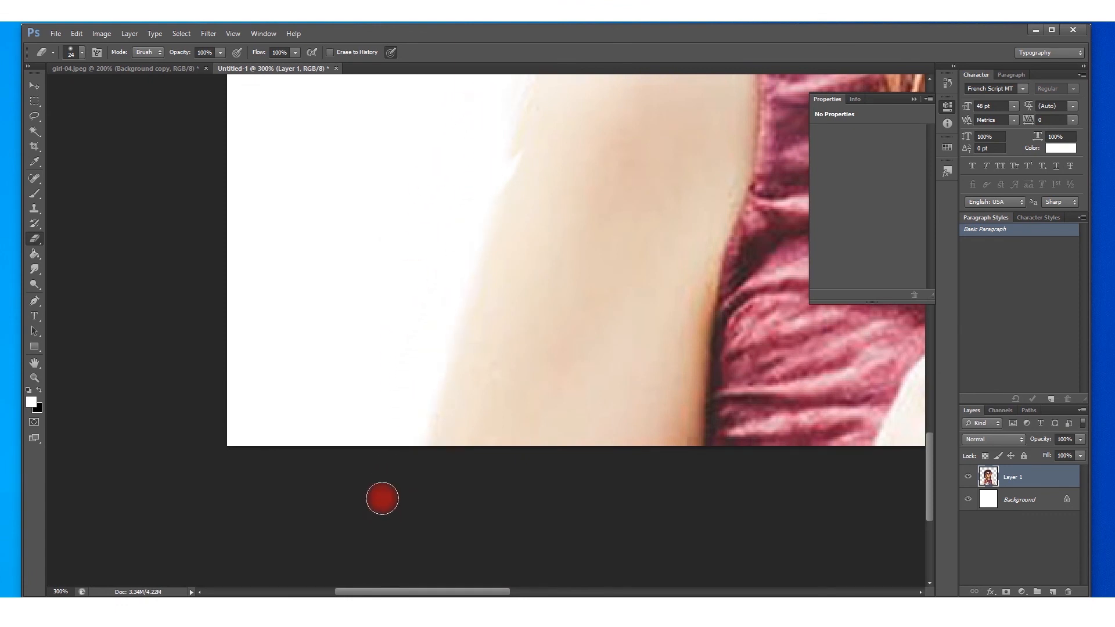
left_click_drag(445, 235, 386, 587)
left_click_drag(490, 441, 625, 111)
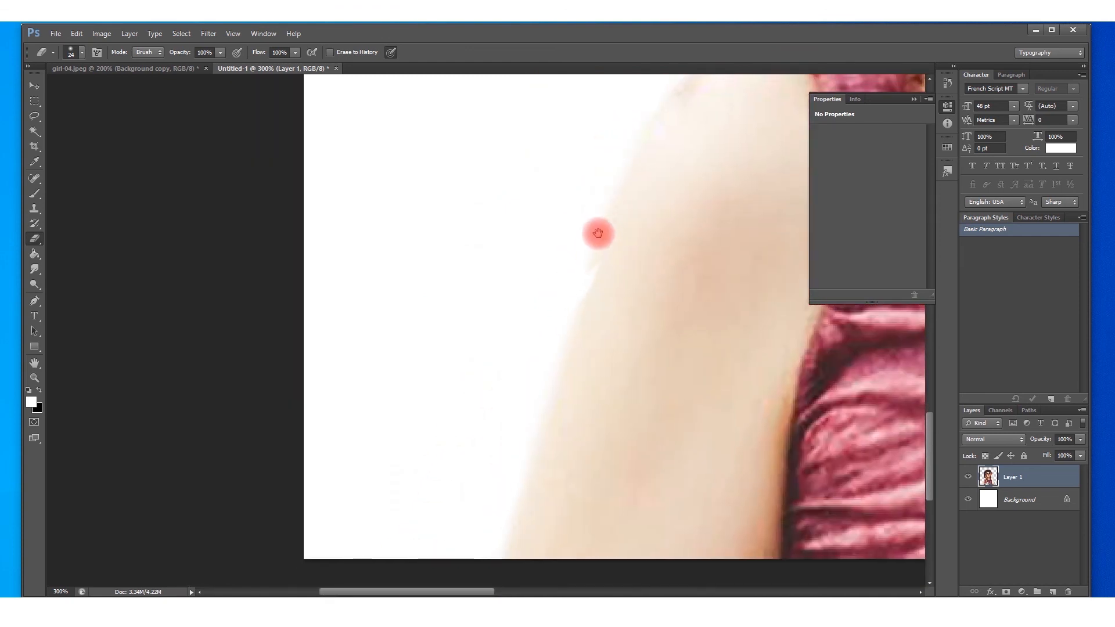
left_click_drag(598, 234, 527, 363)
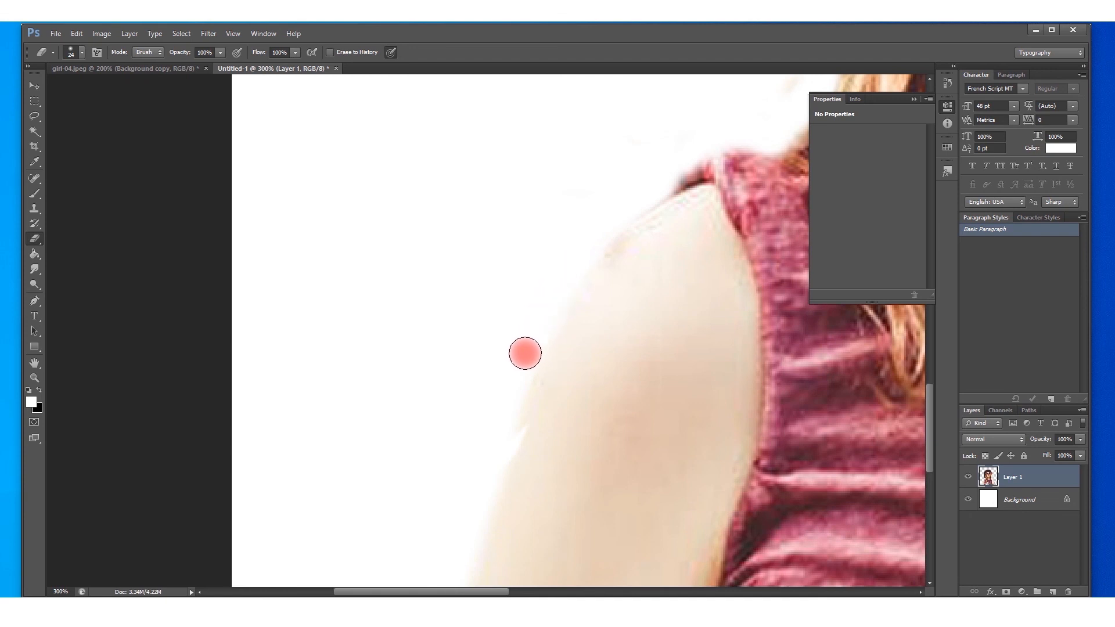
scroll(482, 453, "down", 4)
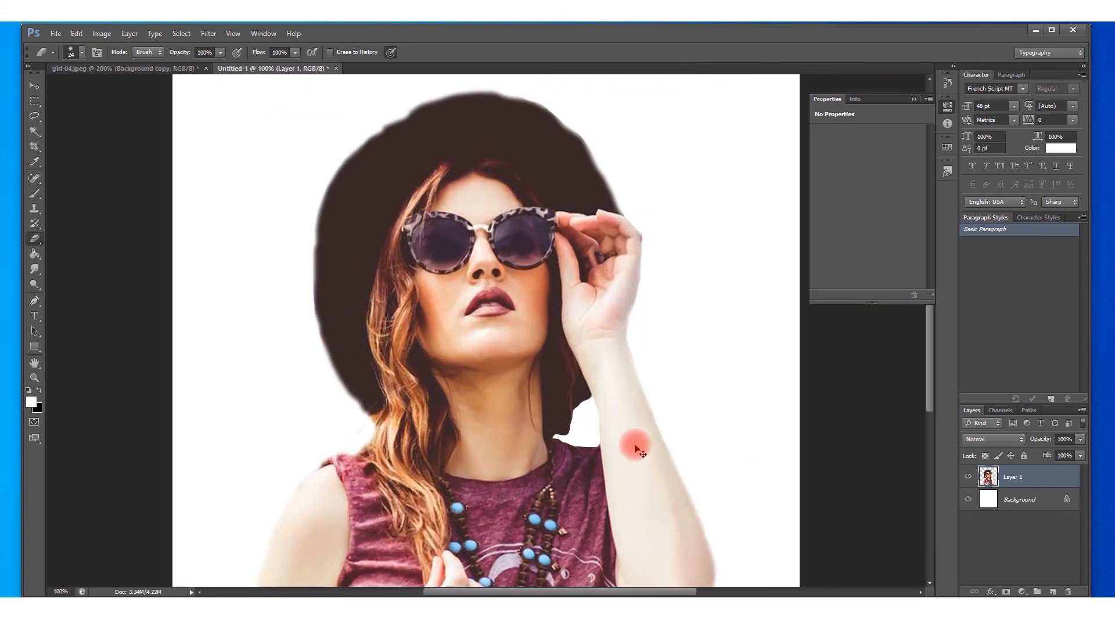
scroll(633, 447, "up", 4)
left_click_drag(668, 451, 625, 172)
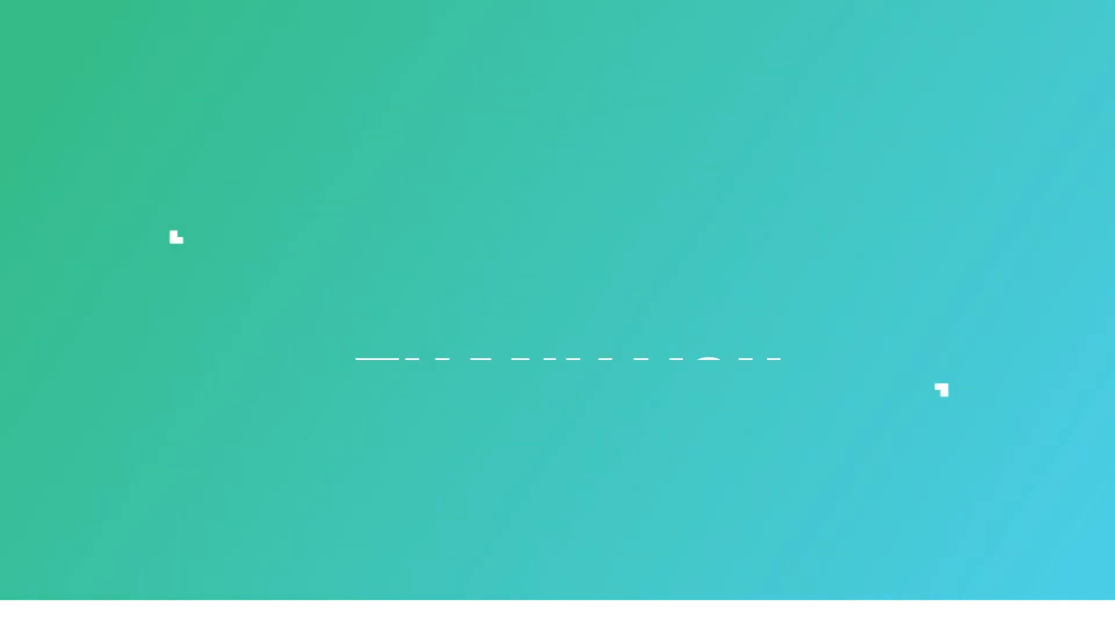